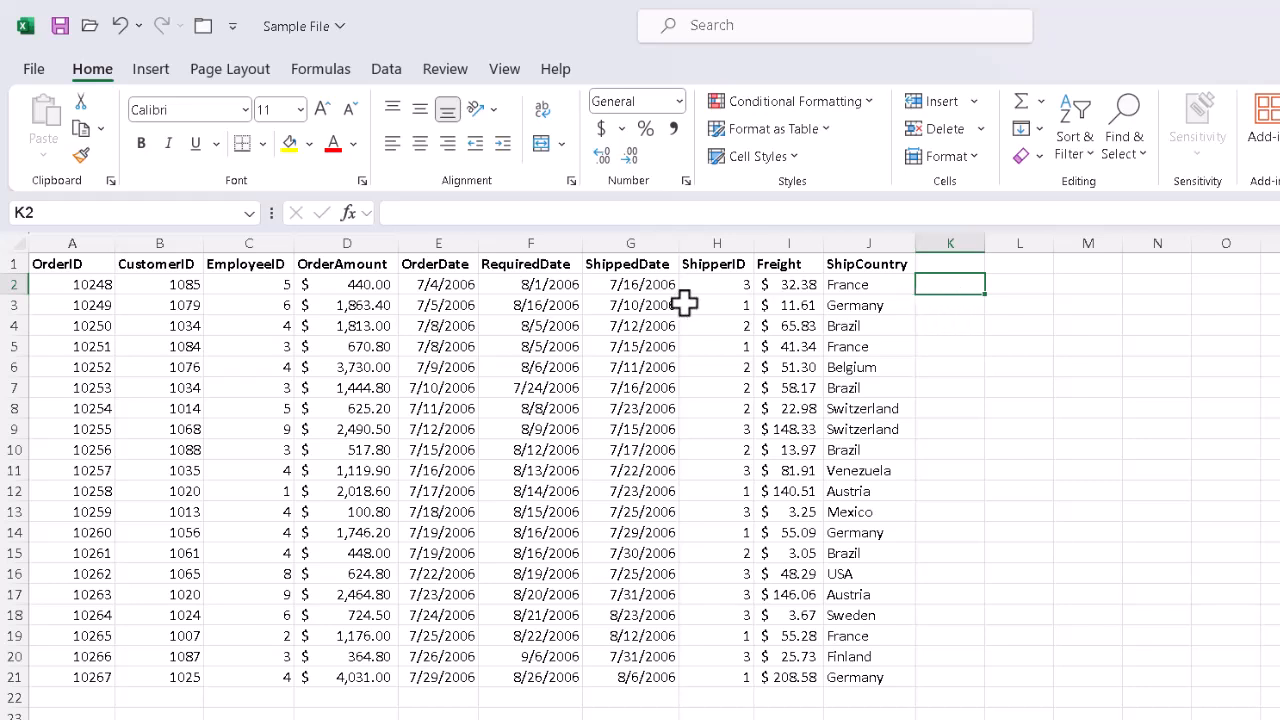
# Copy the header row A1:J1 and paste it below the data starting at cell A23
pyautogui.click(62, 262)
pyautogui.moveTo(62, 262); pyautogui.dragTo(857, 257)
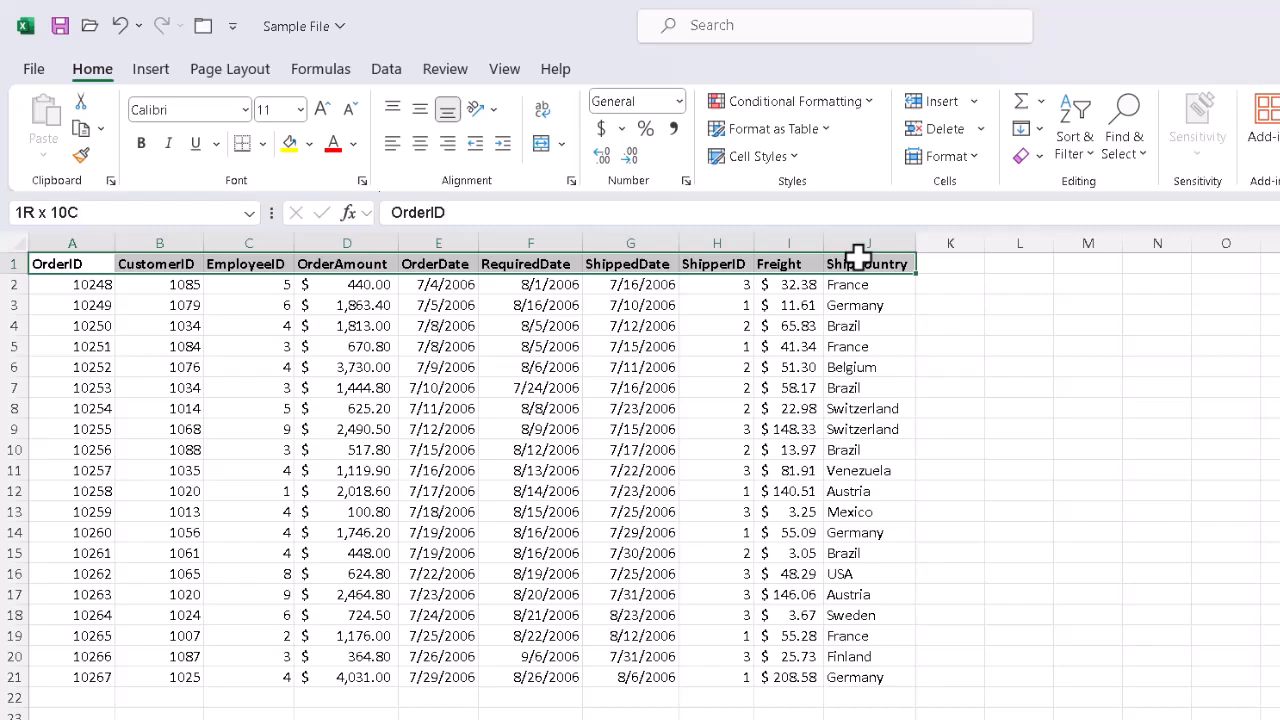
pyautogui.click(84, 136)
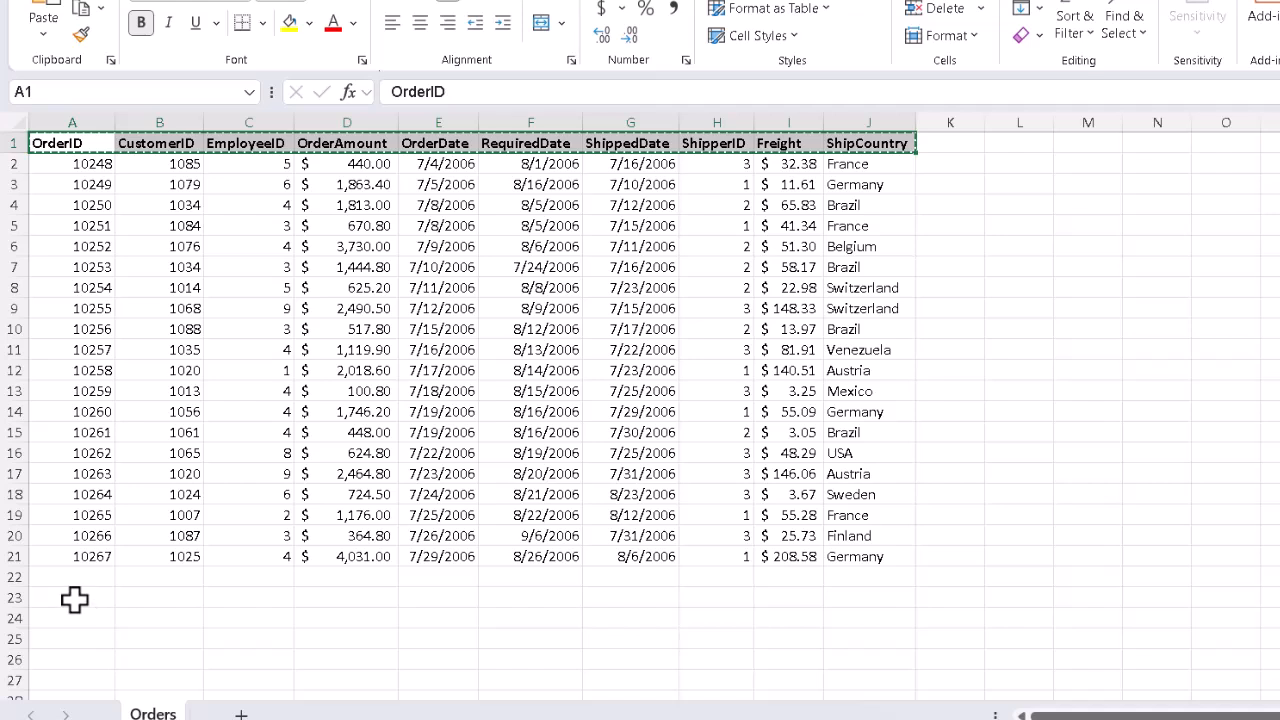
pyautogui.click(75, 598)
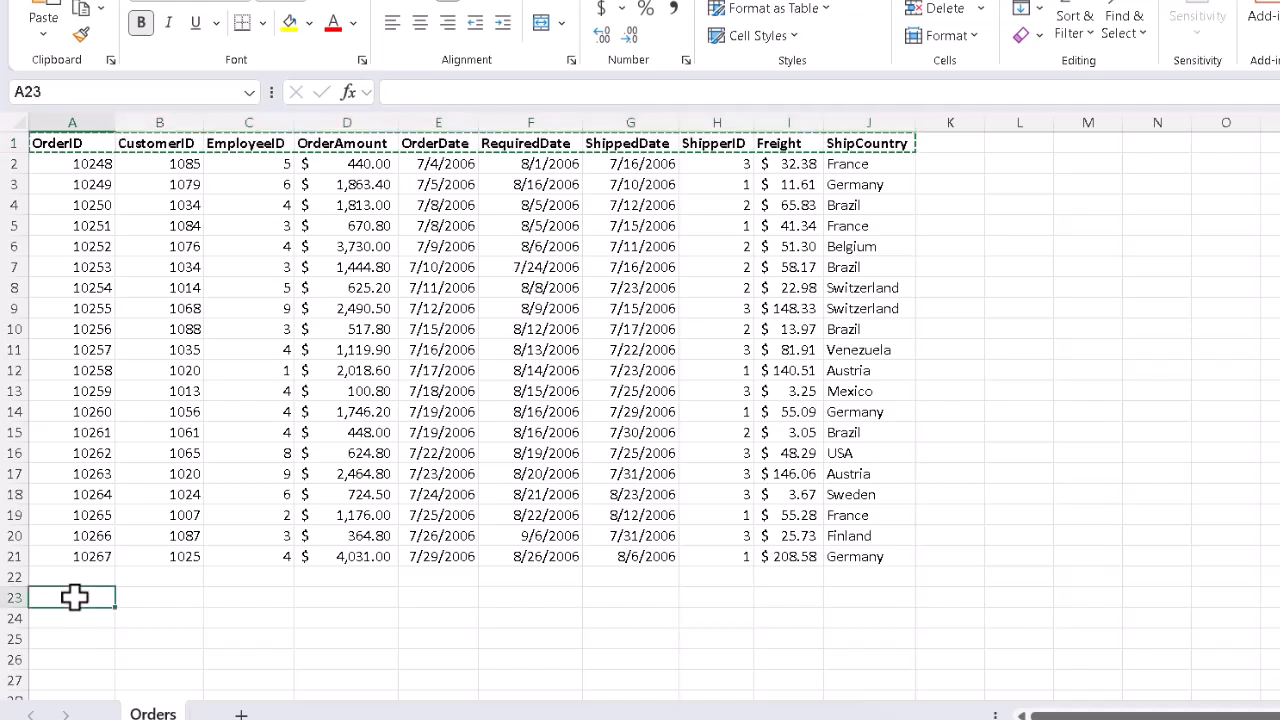
pyautogui.click(43, 10)
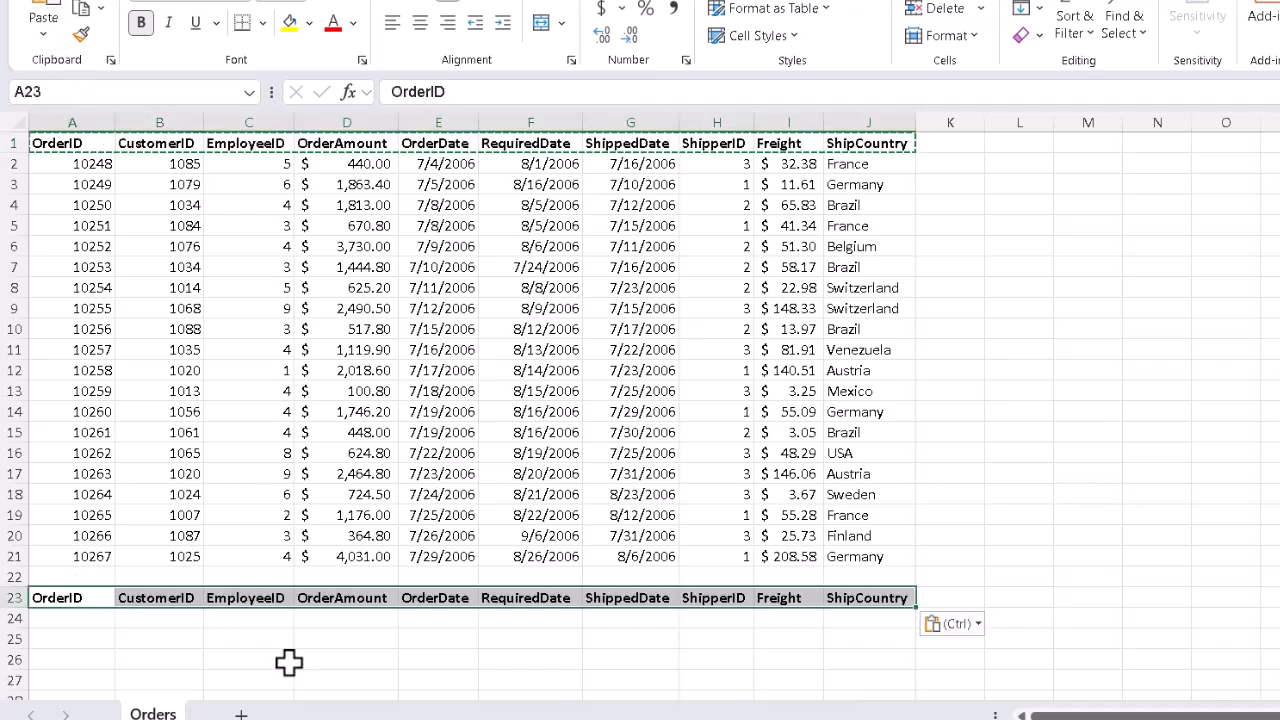
# Enter 4 as the EmployeeID criterion in cell C24, under the copied headers
pyautogui.click(262, 618)
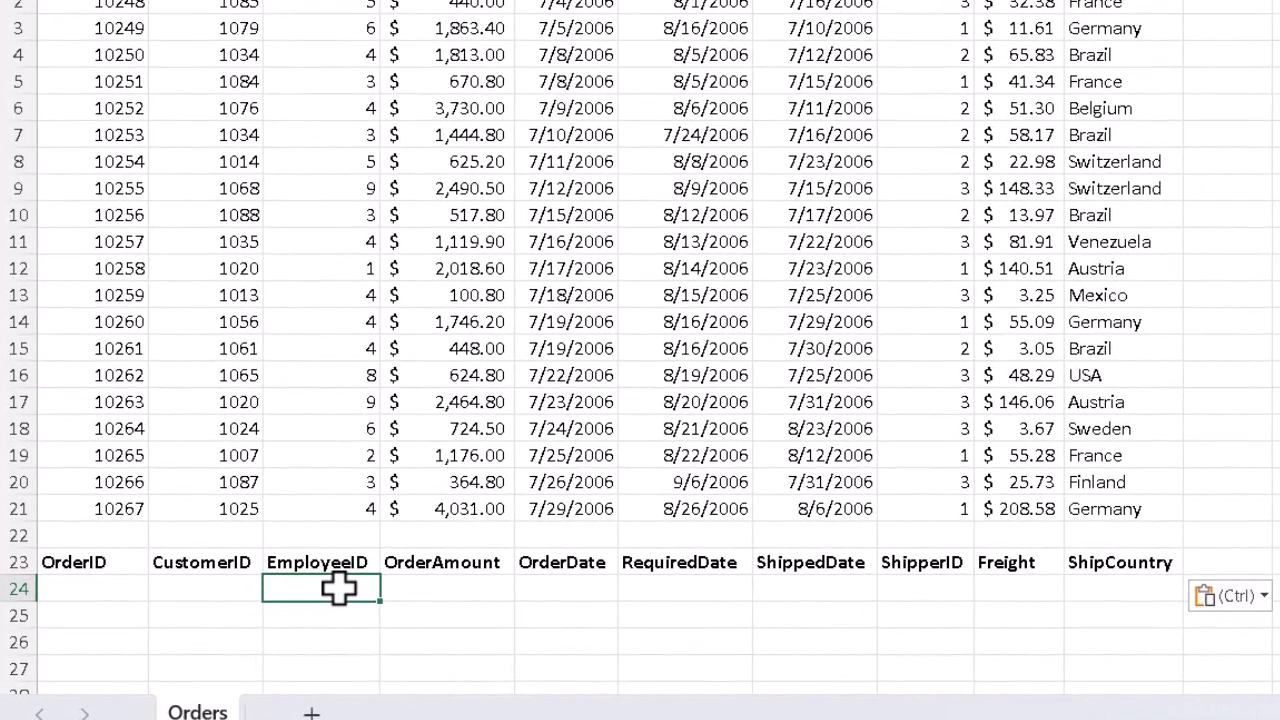
pyautogui.write('4')
pyautogui.press('Return')
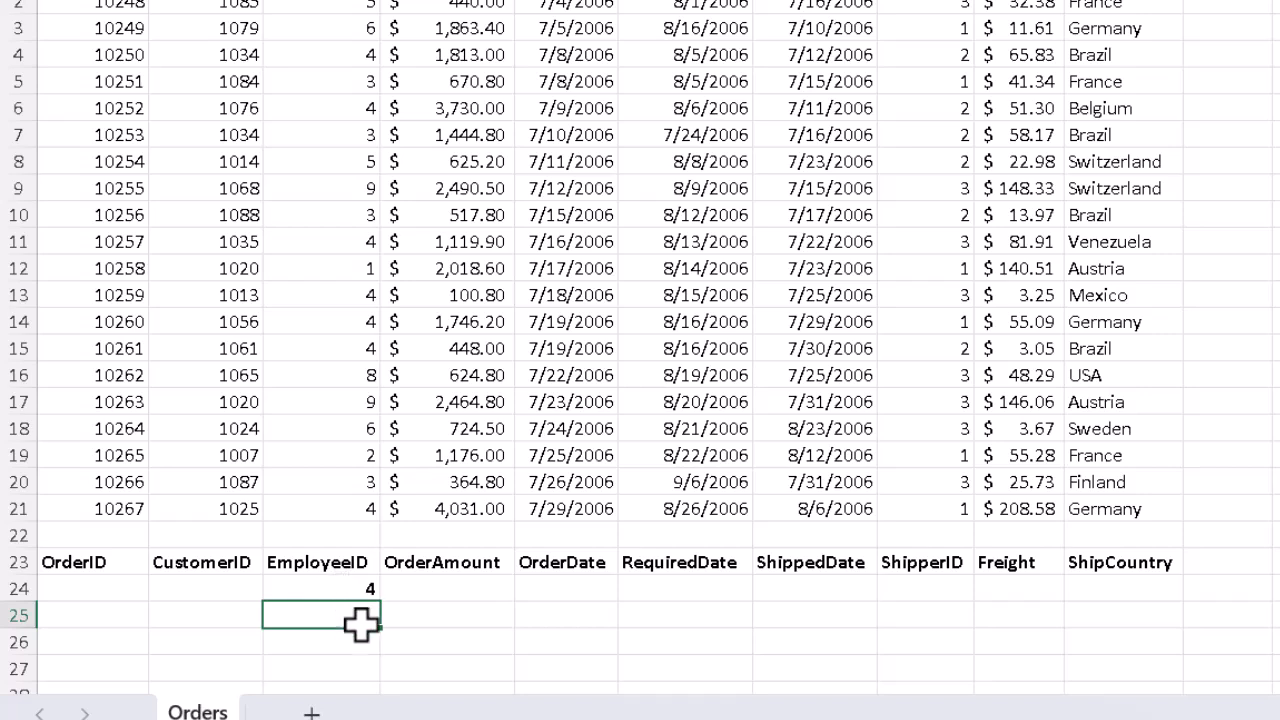
# Enter the label "Total Order Amt" in cell A26, below the criteria range
pyautogui.scroll(-1, 436, 507)
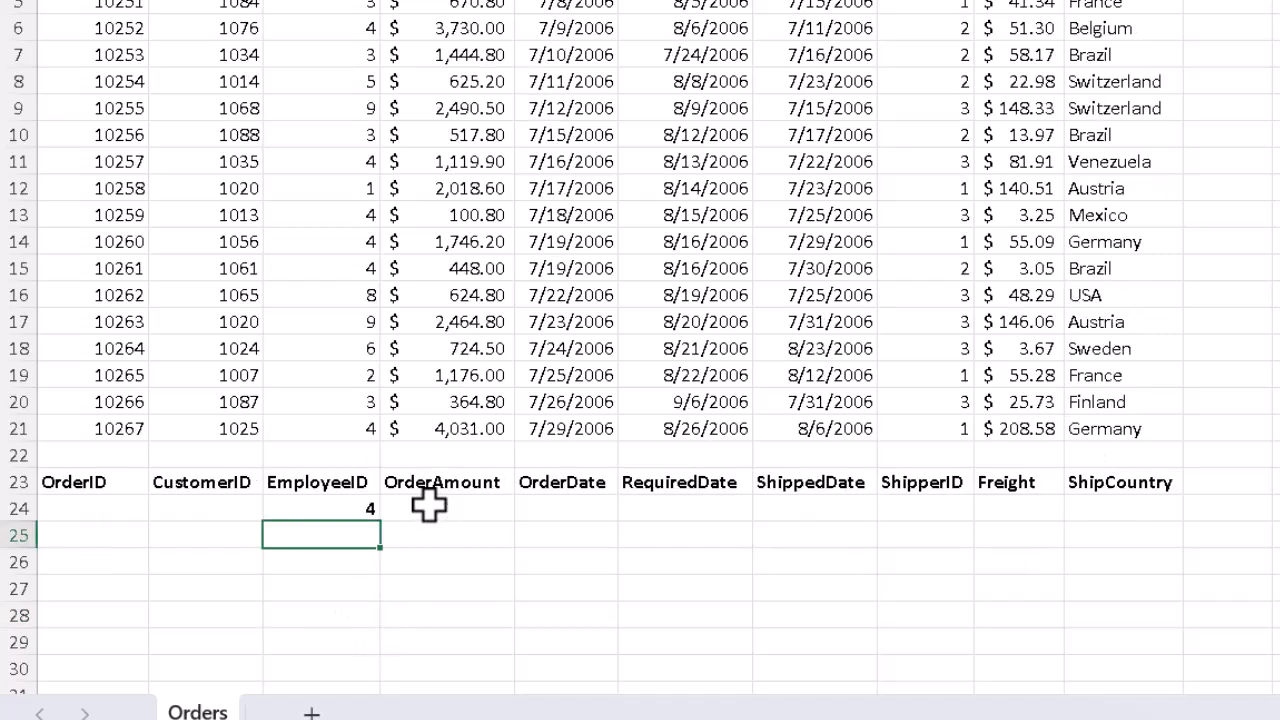
pyautogui.scroll(-1, 429, 507)
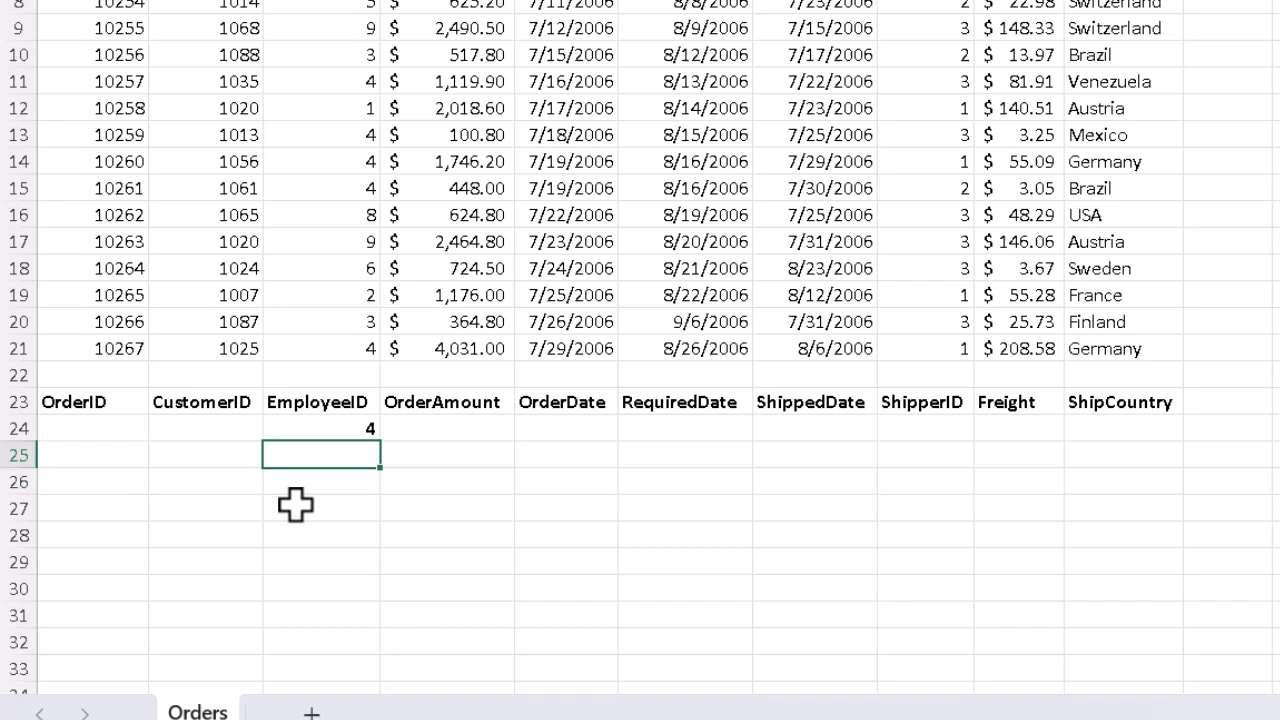
pyautogui.click(104, 482)
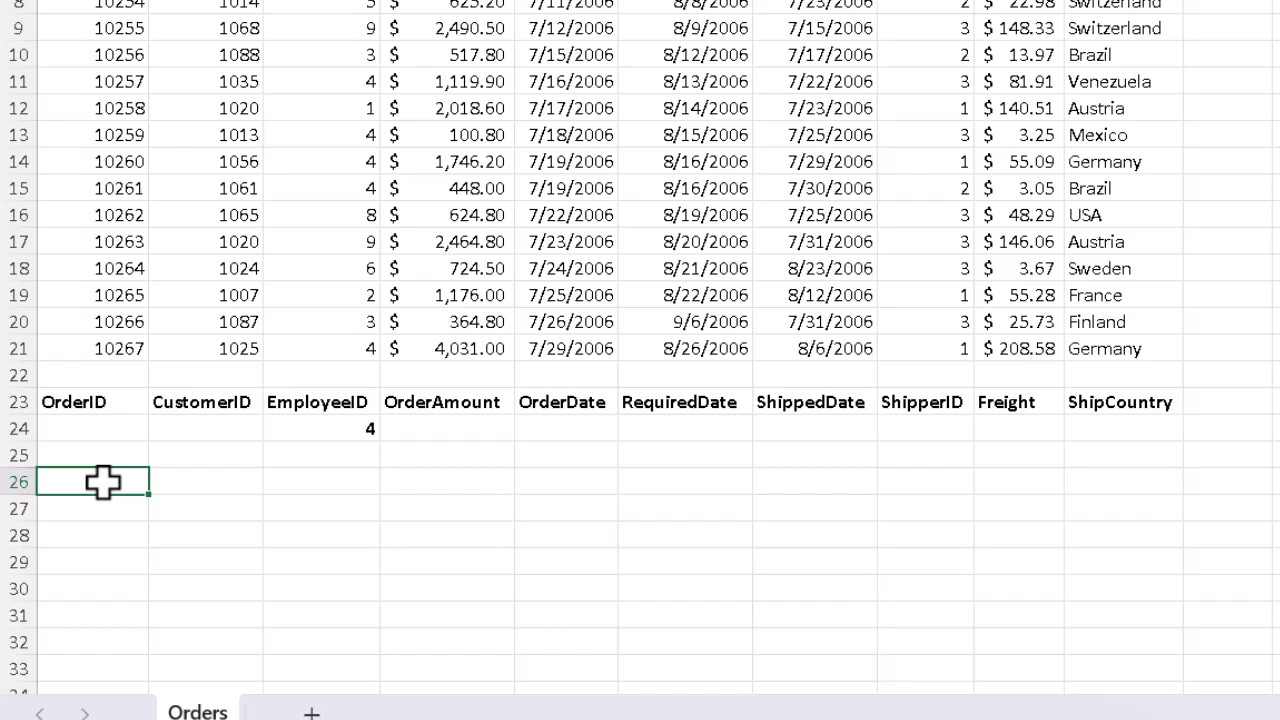
pyautogui.write('Total Order Amt')
pyautogui.press('Return')
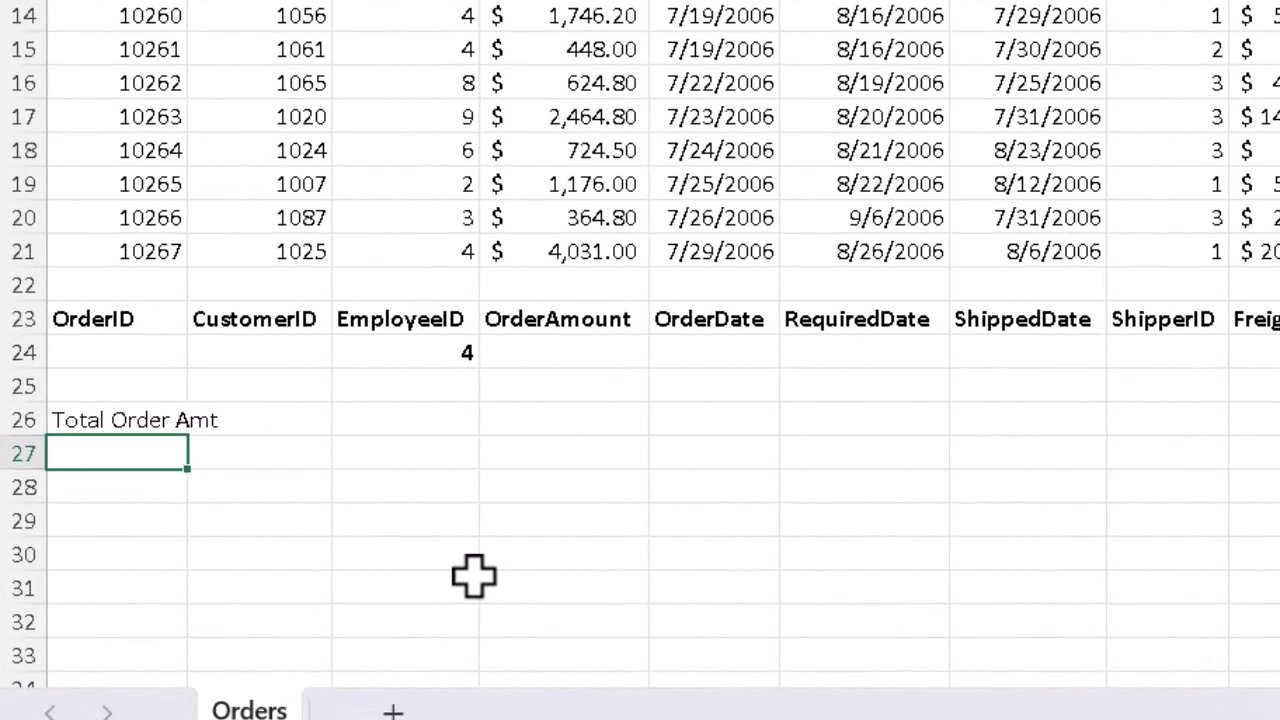
# Total the order amounts matching the criteria by entering =dsum(a1:j21,d1,a23:j24) in cell A27
pyautogui.write('=dsum(')
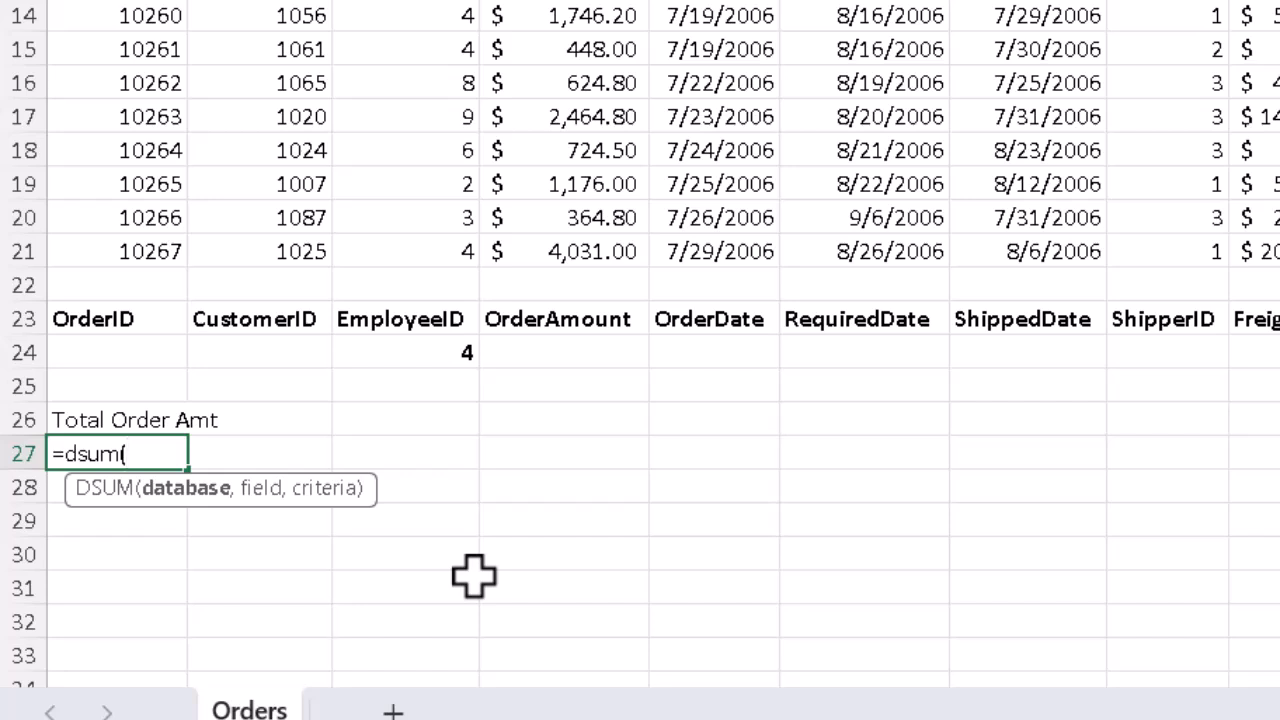
pyautogui.write('a1:j21')
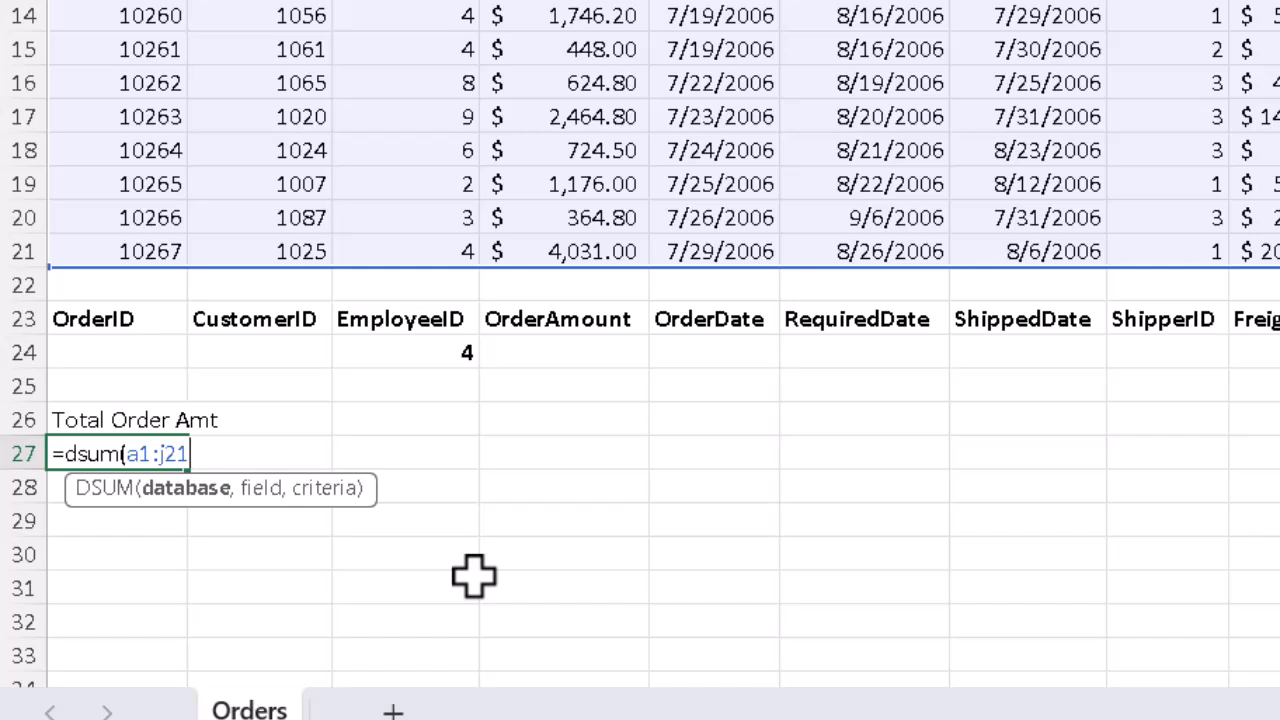
pyautogui.write(',')
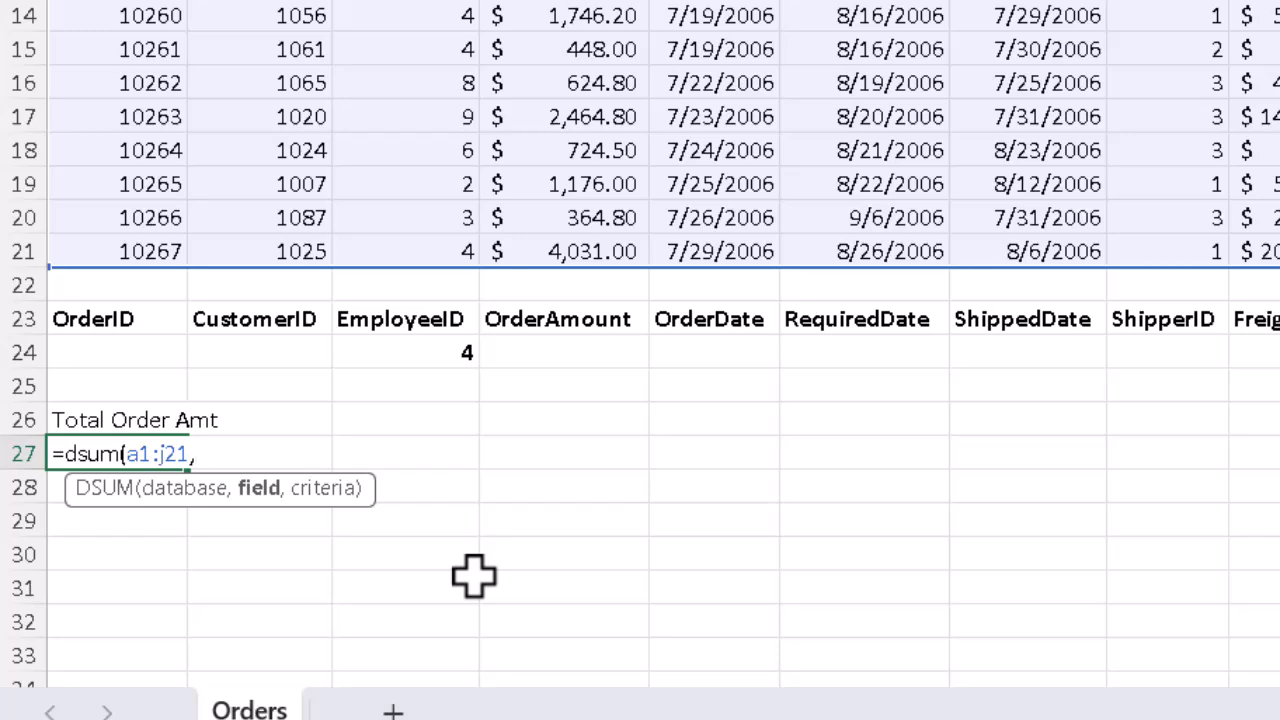
pyautogui.write('d1')
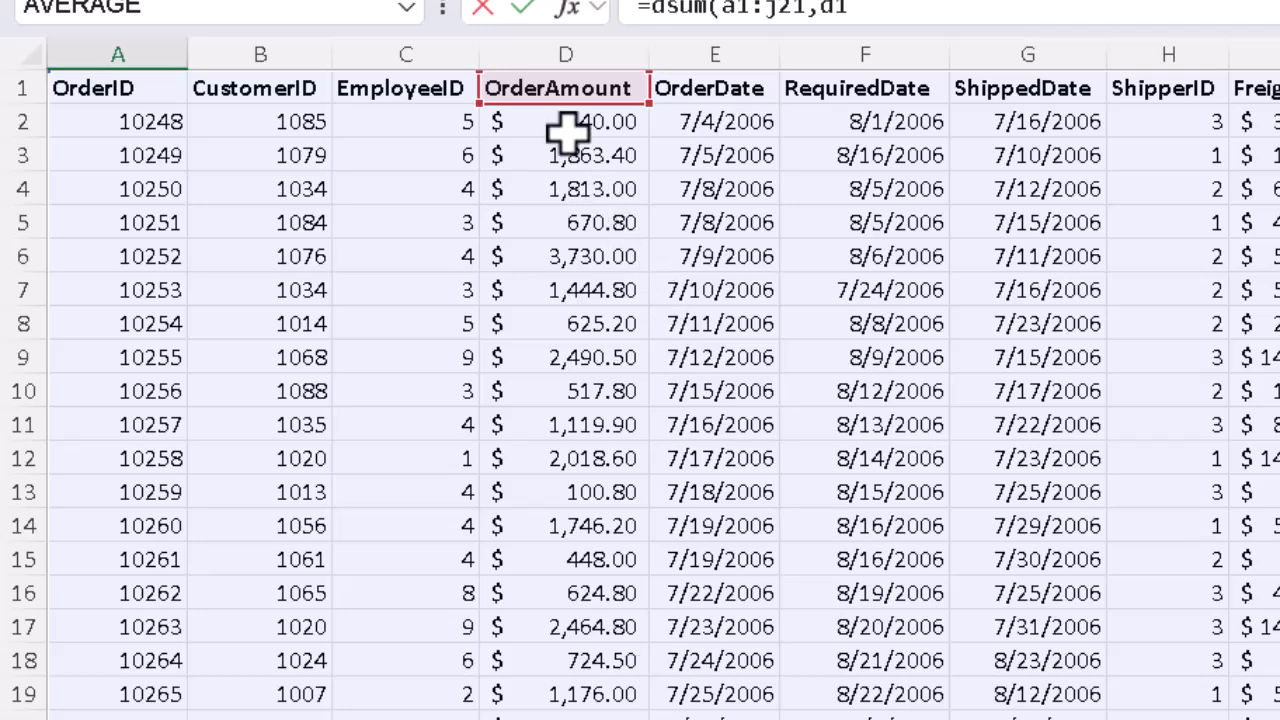
pyautogui.scroll(-2, 590, 275)
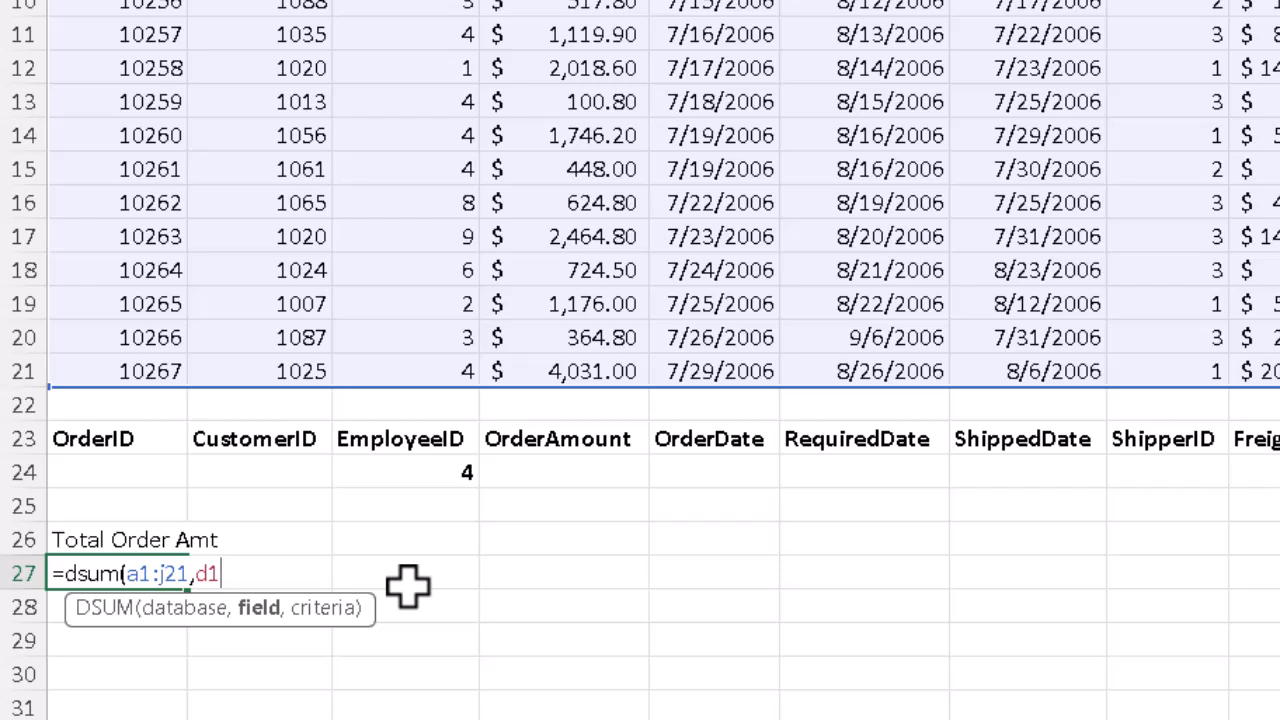
pyautogui.write(',')
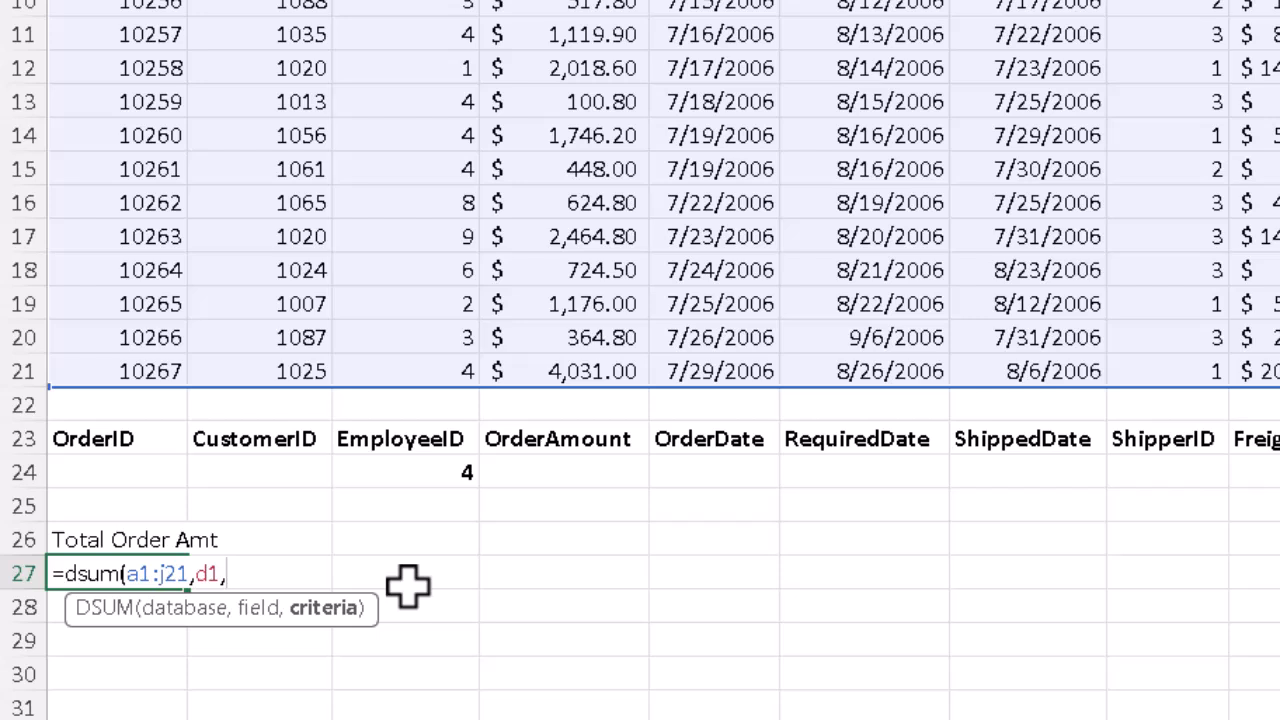
pyautogui.write('a23')
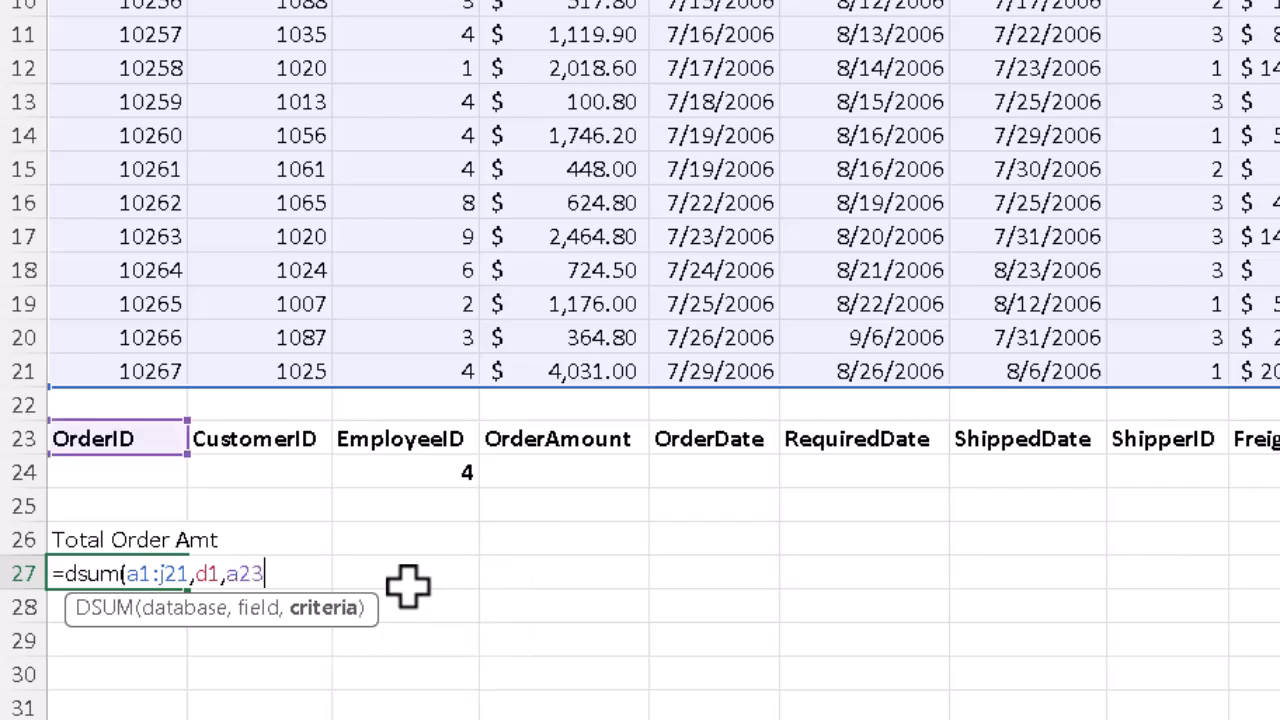
pyautogui.write(':j24')
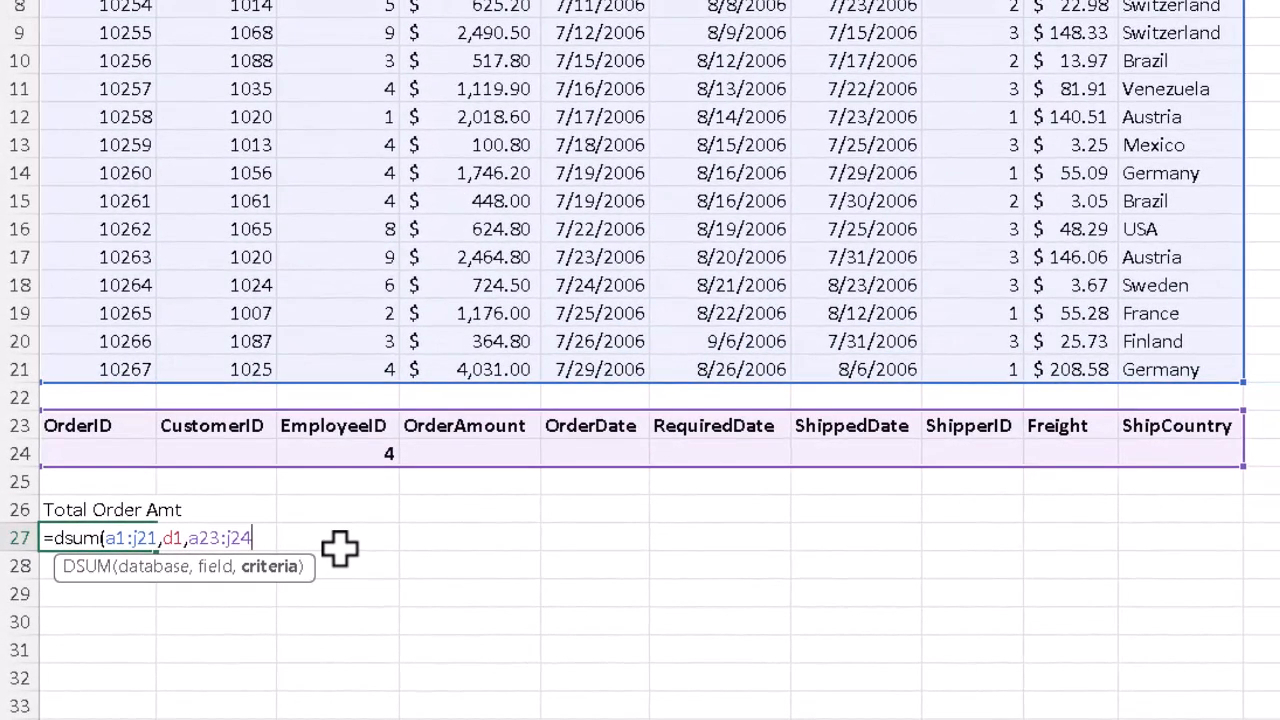
pyautogui.write(')')
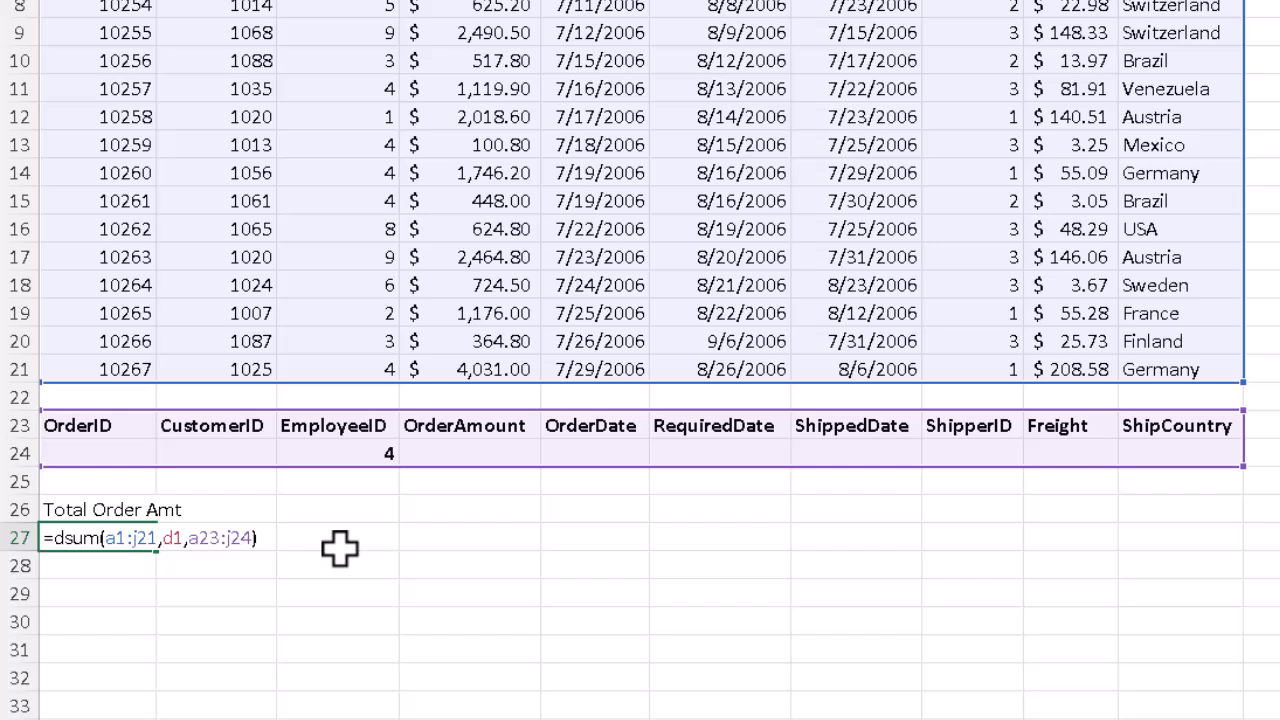
pyautogui.press('Return')
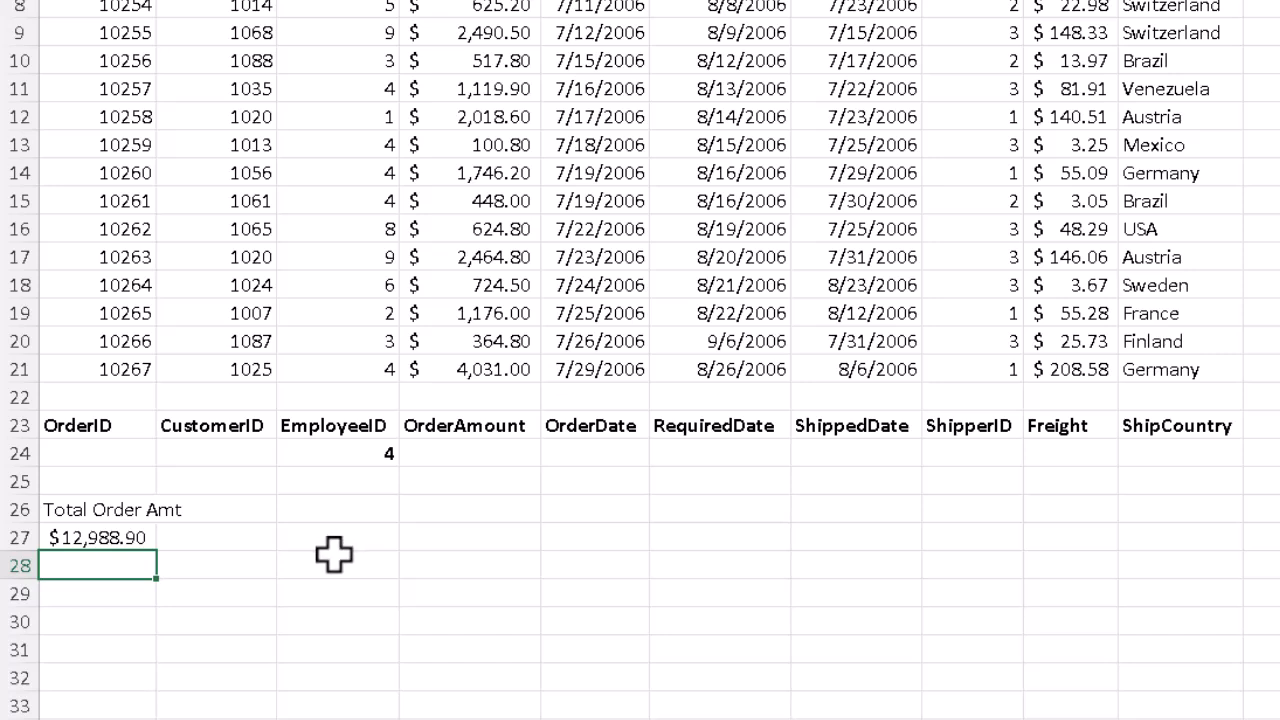
pyautogui.click(106, 532)
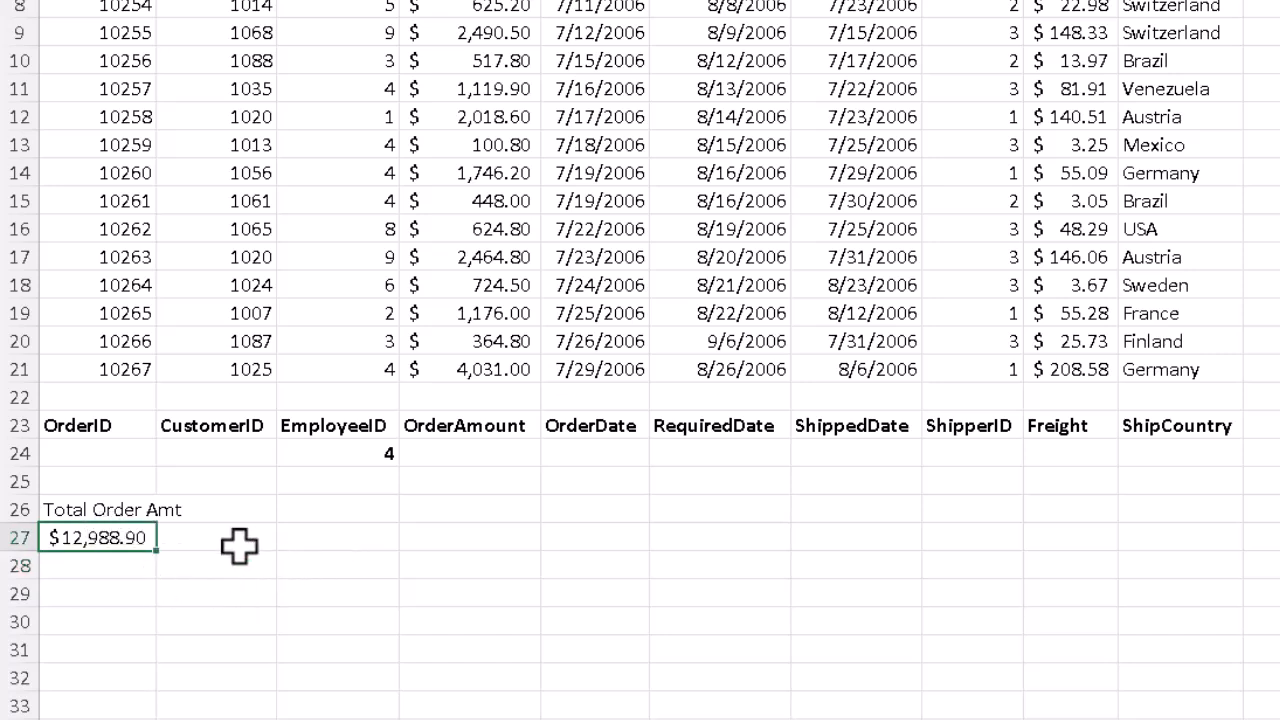
# Enter the label "Average Freight Chg" in cell C26
pyautogui.click(359, 508)
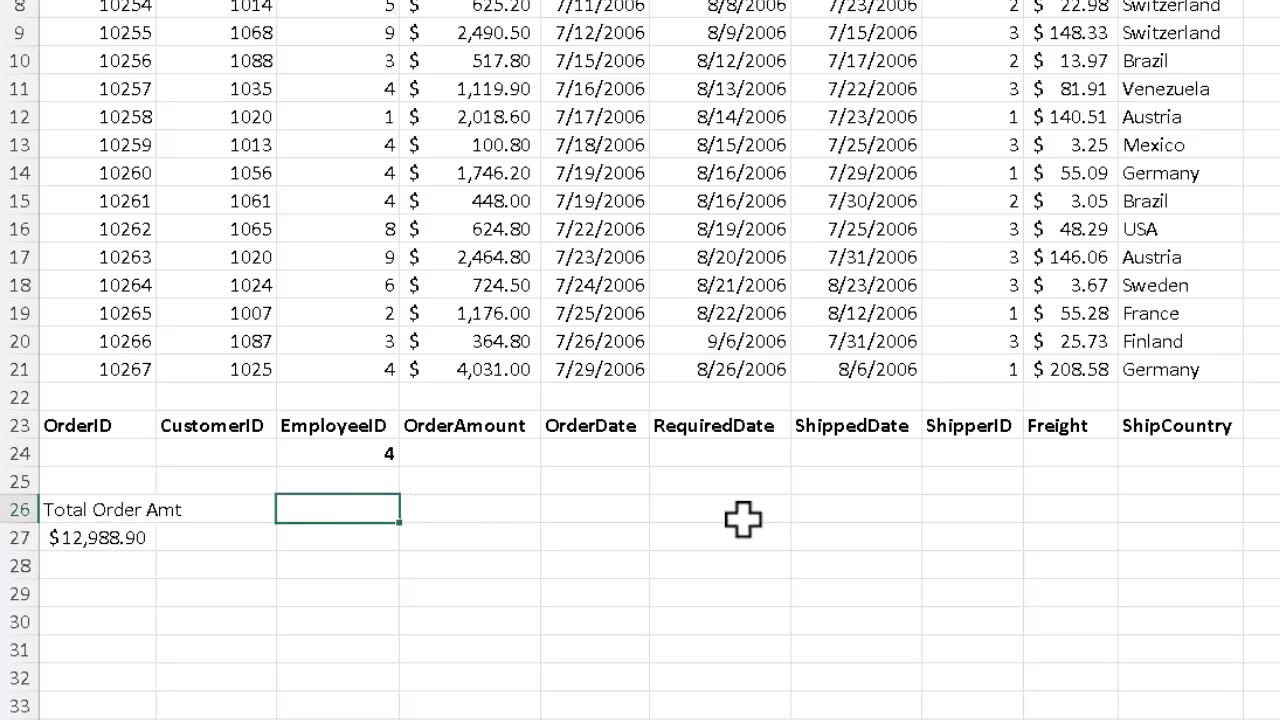
pyautogui.write('Avea')
pyautogui.press('BackSpace')
pyautogui.write('rage Freight')
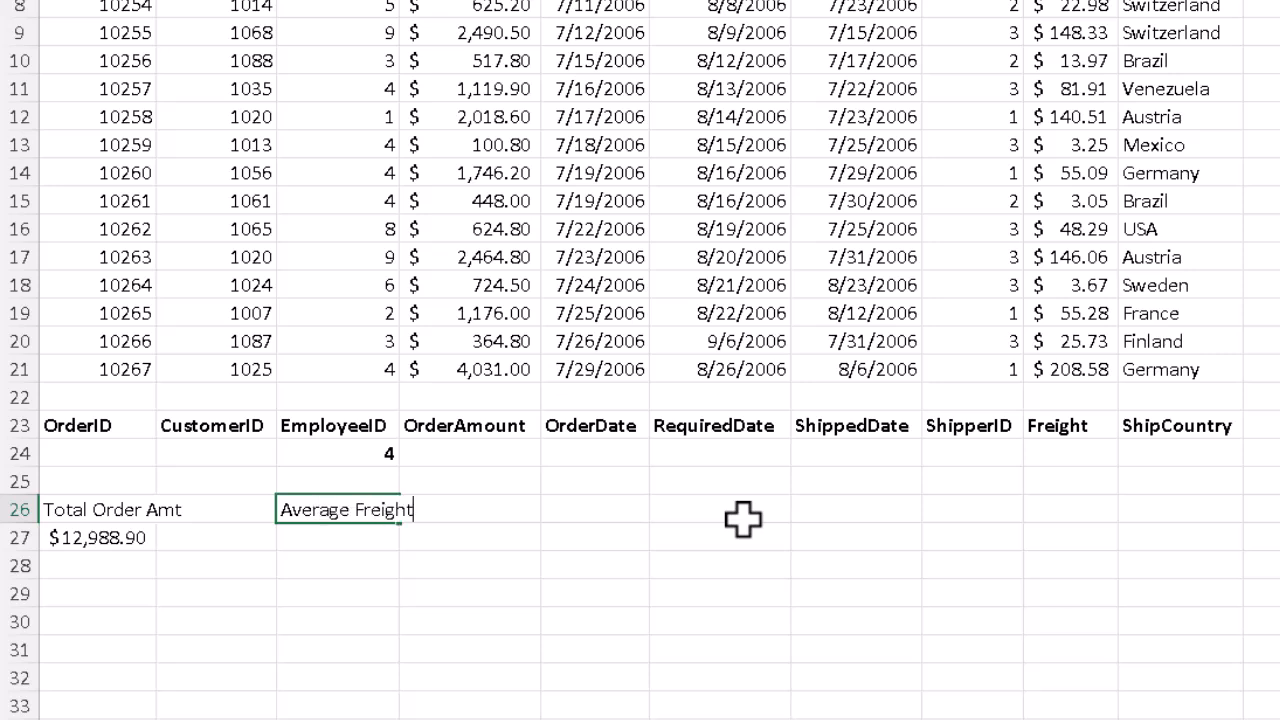
pyautogui.write(' Chg')
pyautogui.press('Return')
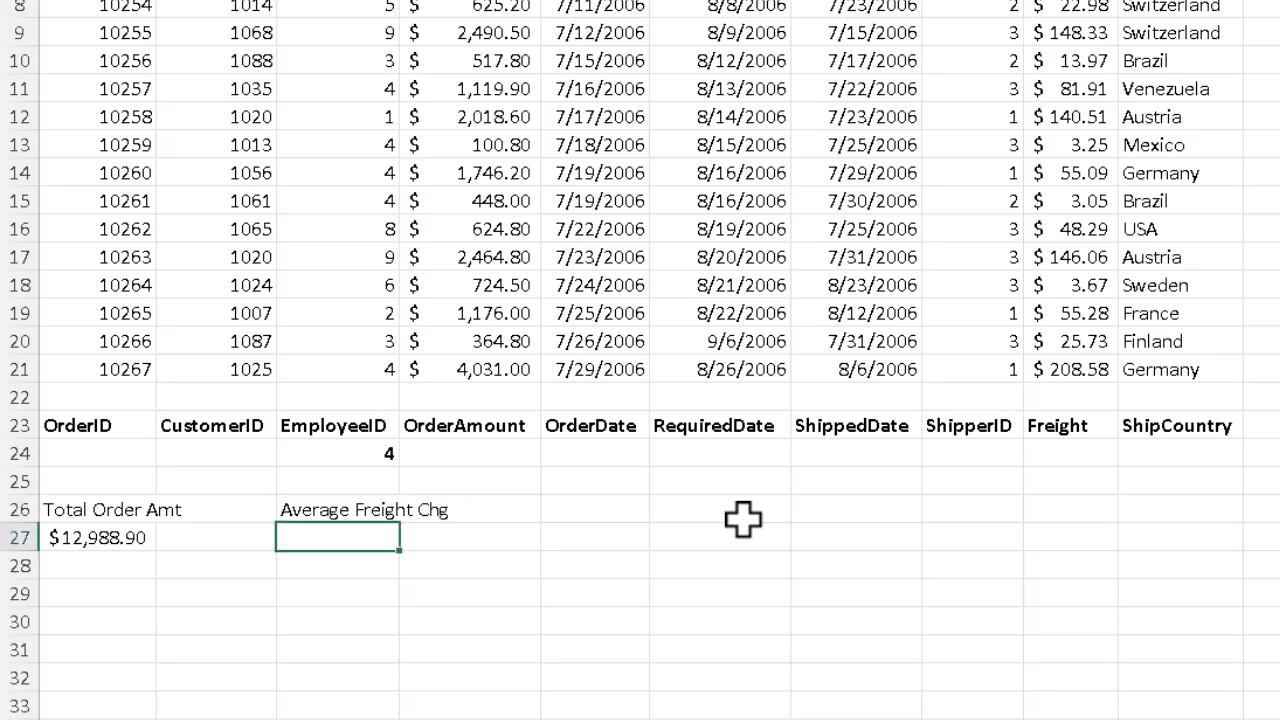
# Average the freight charges matching the criteria by entering =daverage(a1:j21,i1,a23:j24) in cell C27
pyautogui.write('=da')
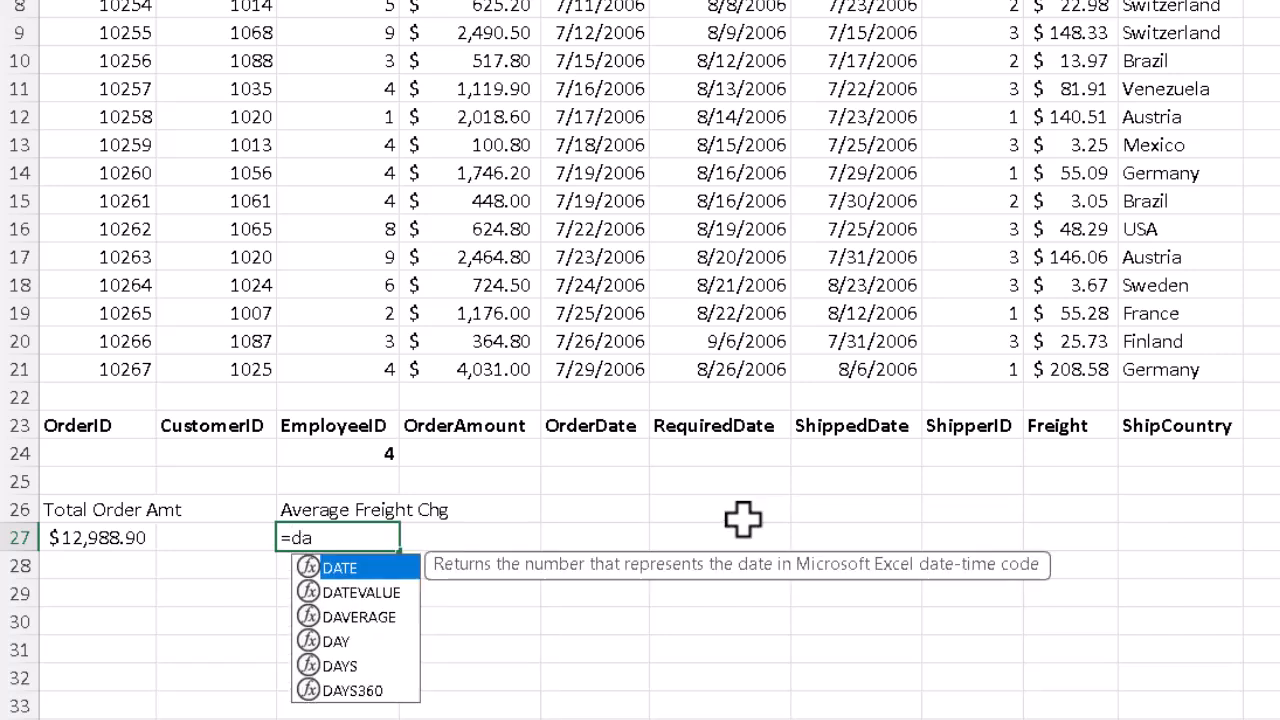
pyautogui.write('verage')
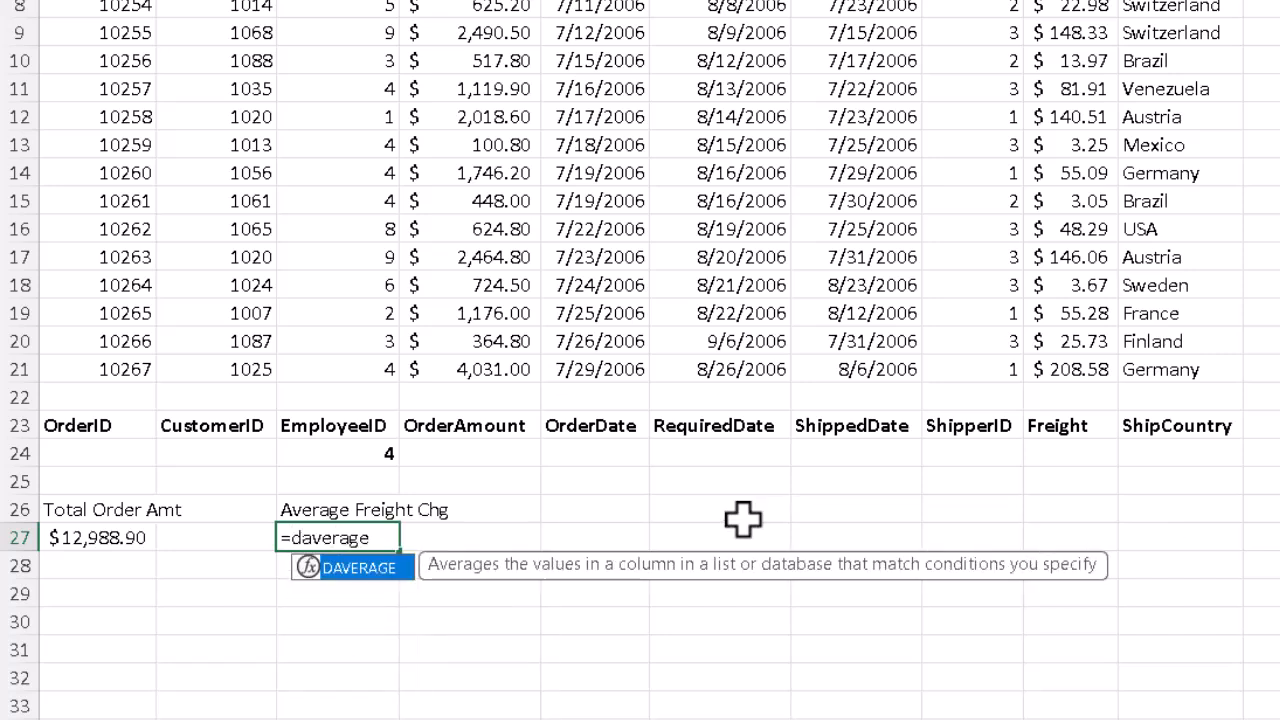
pyautogui.write('(')
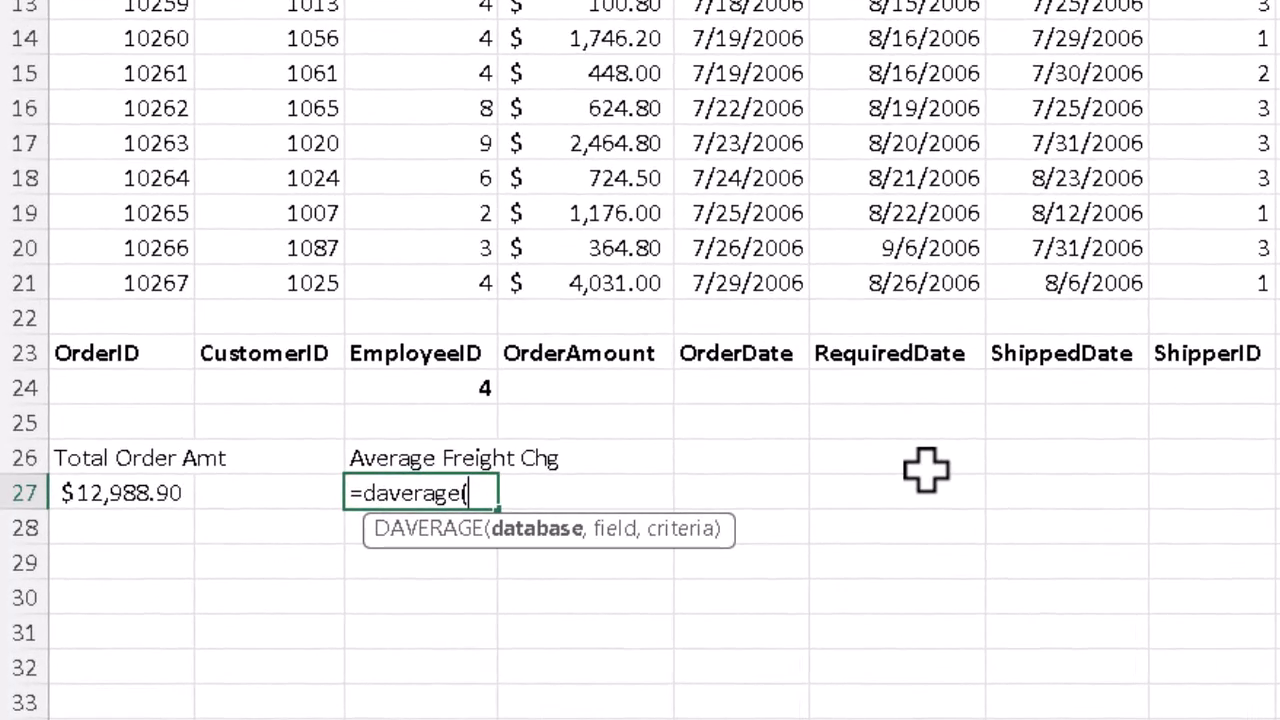
pyautogui.write('a1')
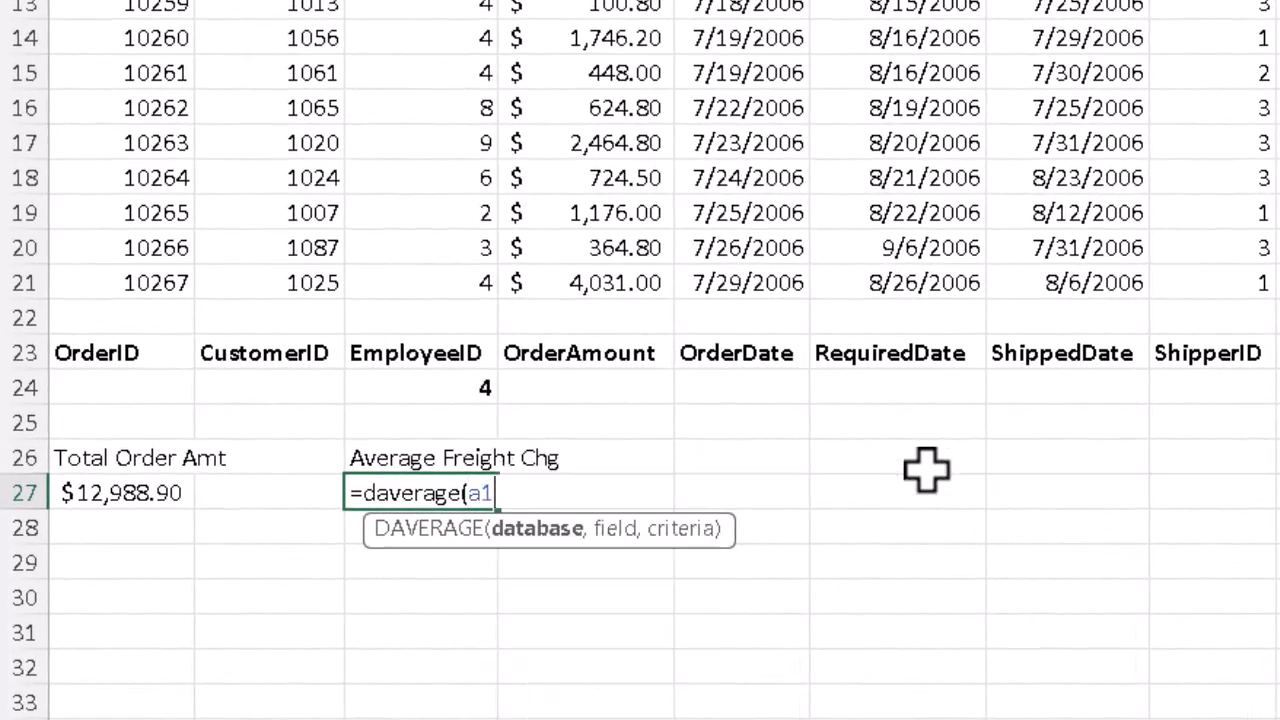
pyautogui.write(':j21,')
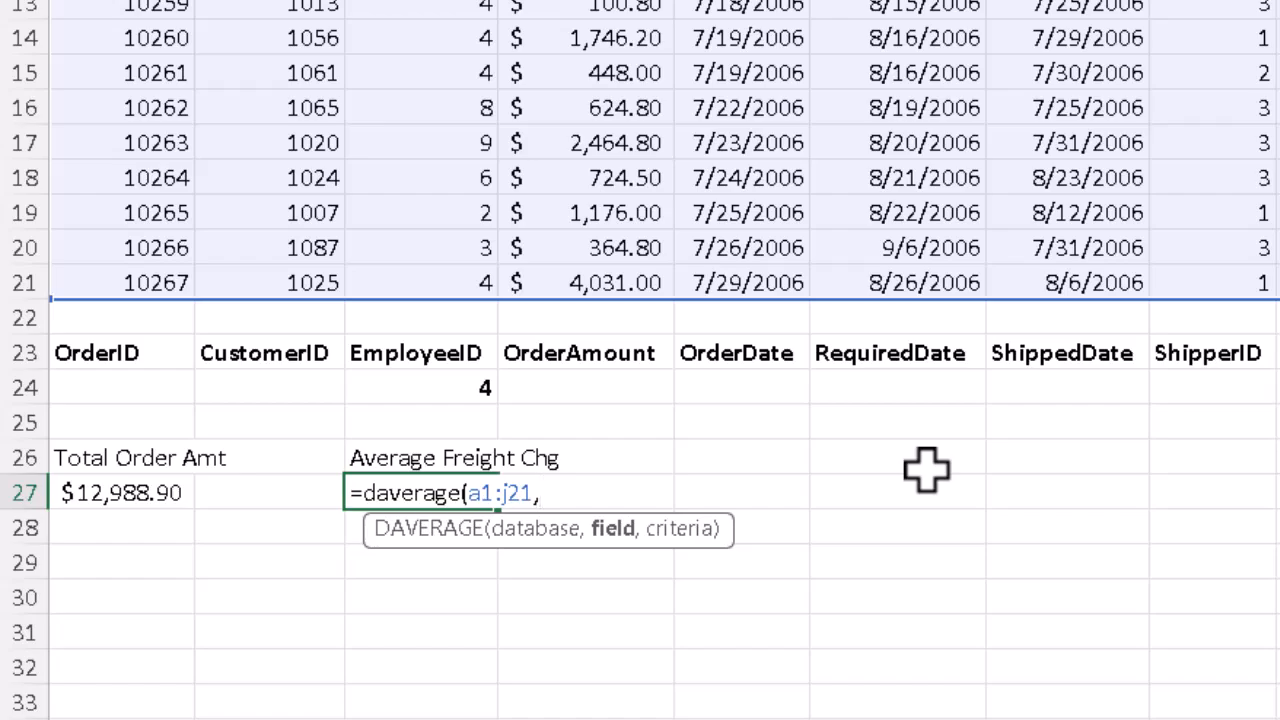
pyautogui.write('i1')
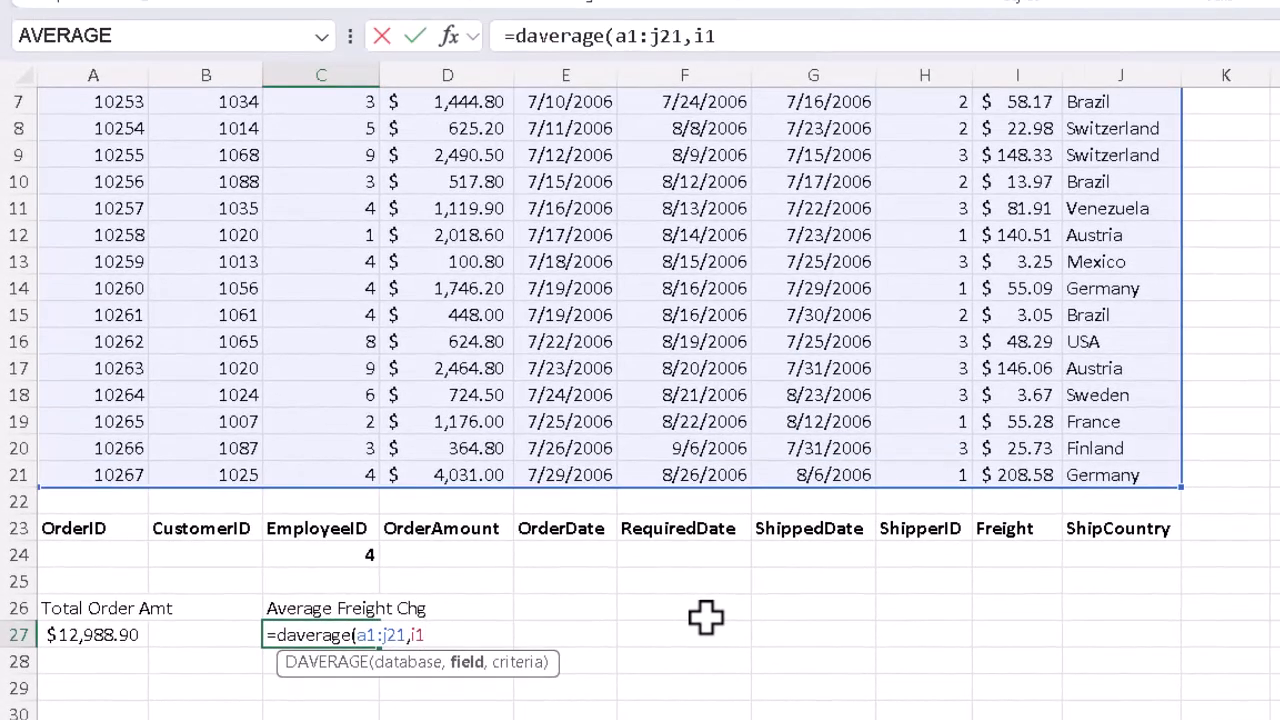
pyautogui.scroll(2, 898, 310)
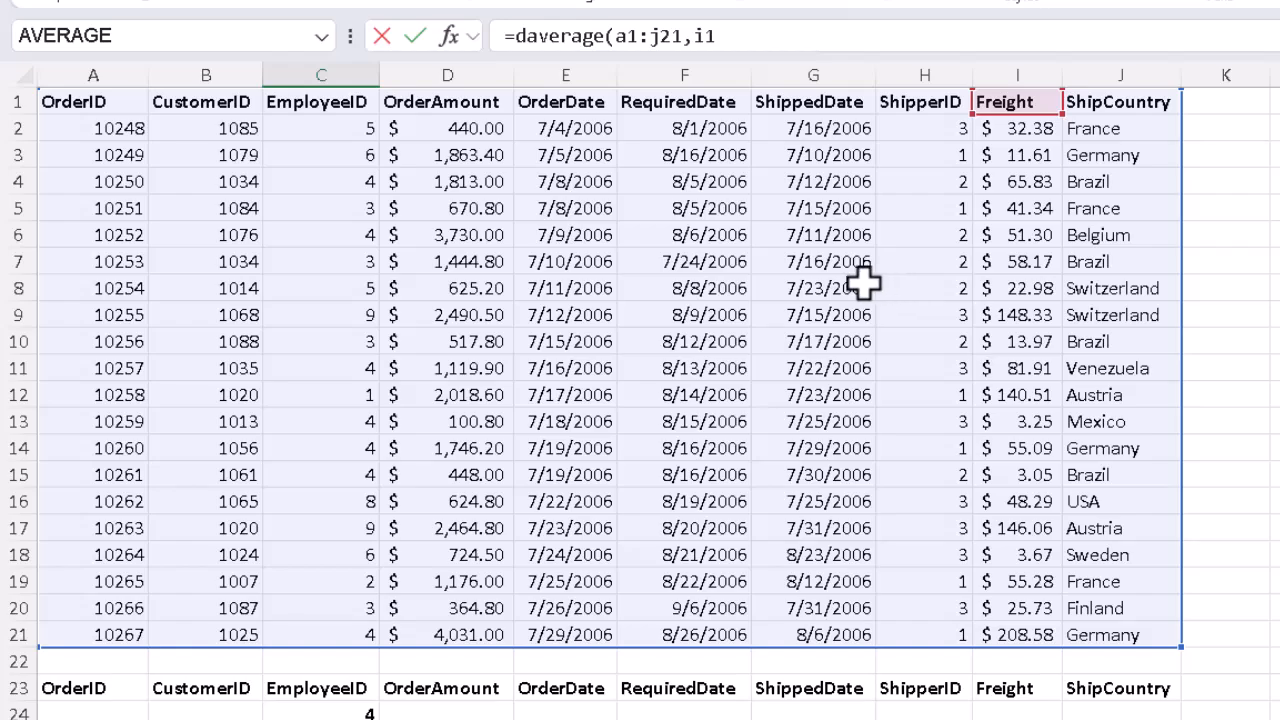
pyautogui.scroll(-3, 862, 285)
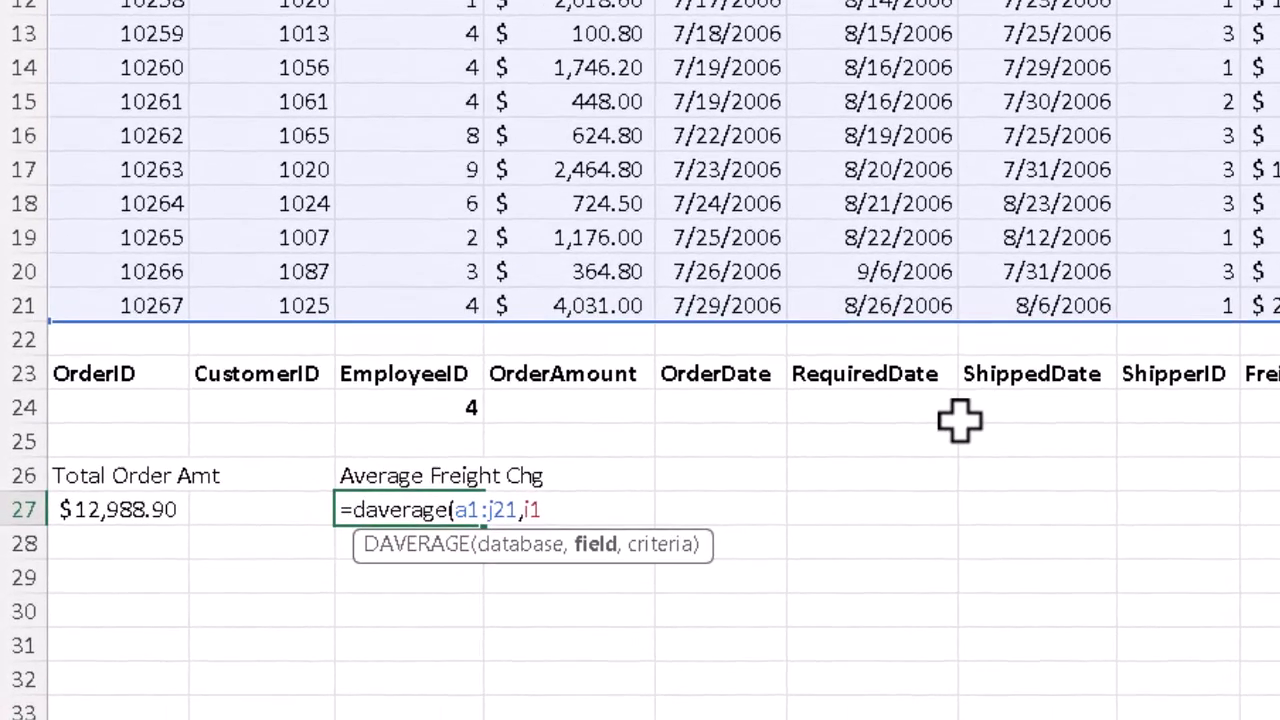
pyautogui.write(',')
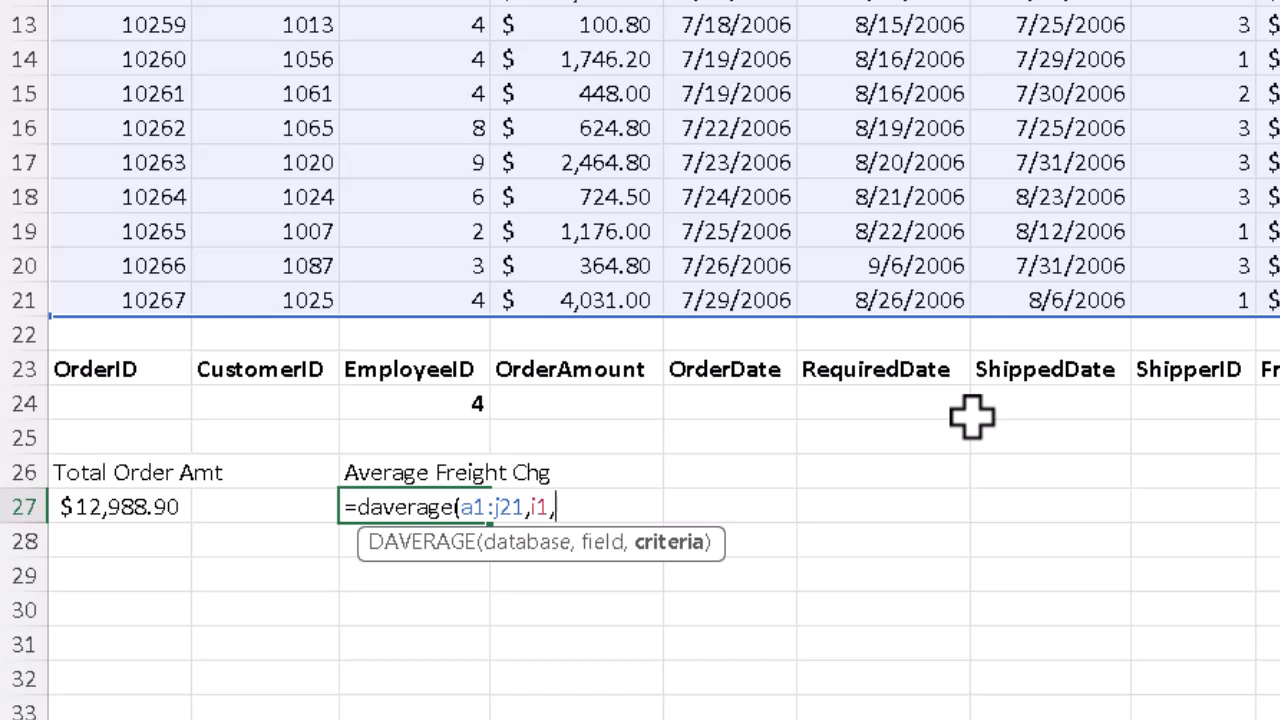
pyautogui.write('a23')
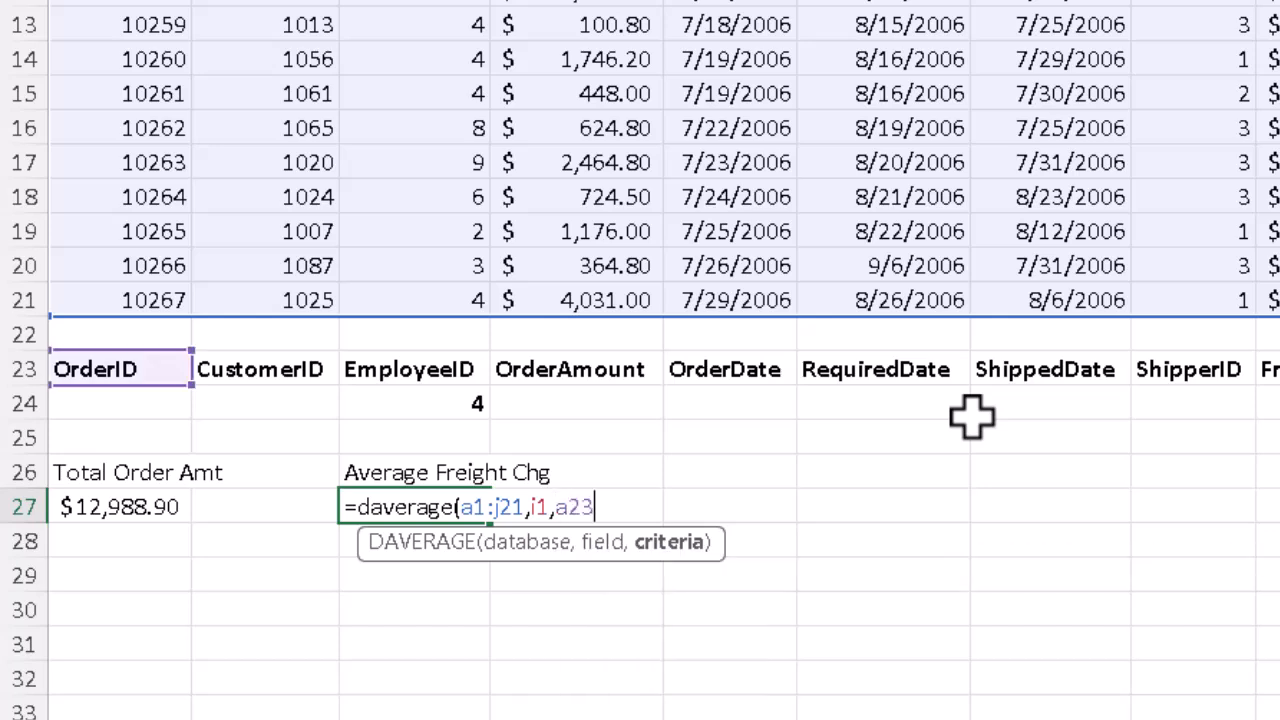
pyautogui.write(':j24')
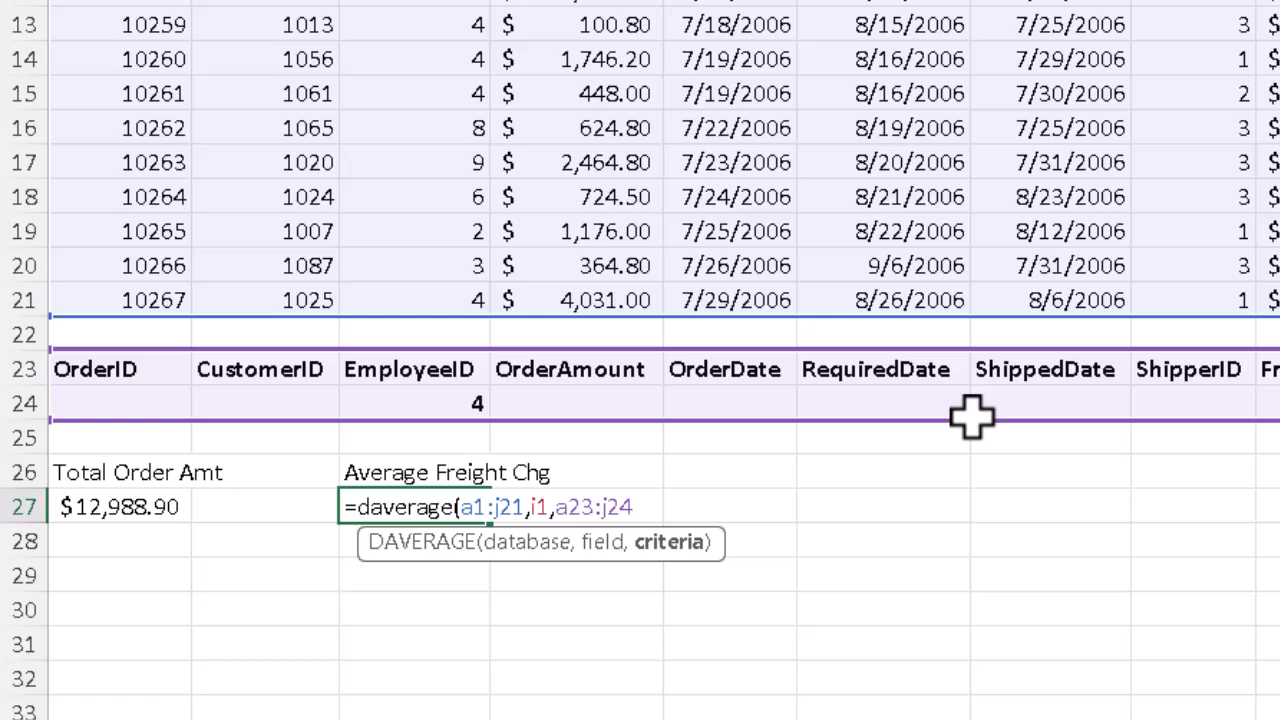
pyautogui.write(')')
pyautogui.press('Return')
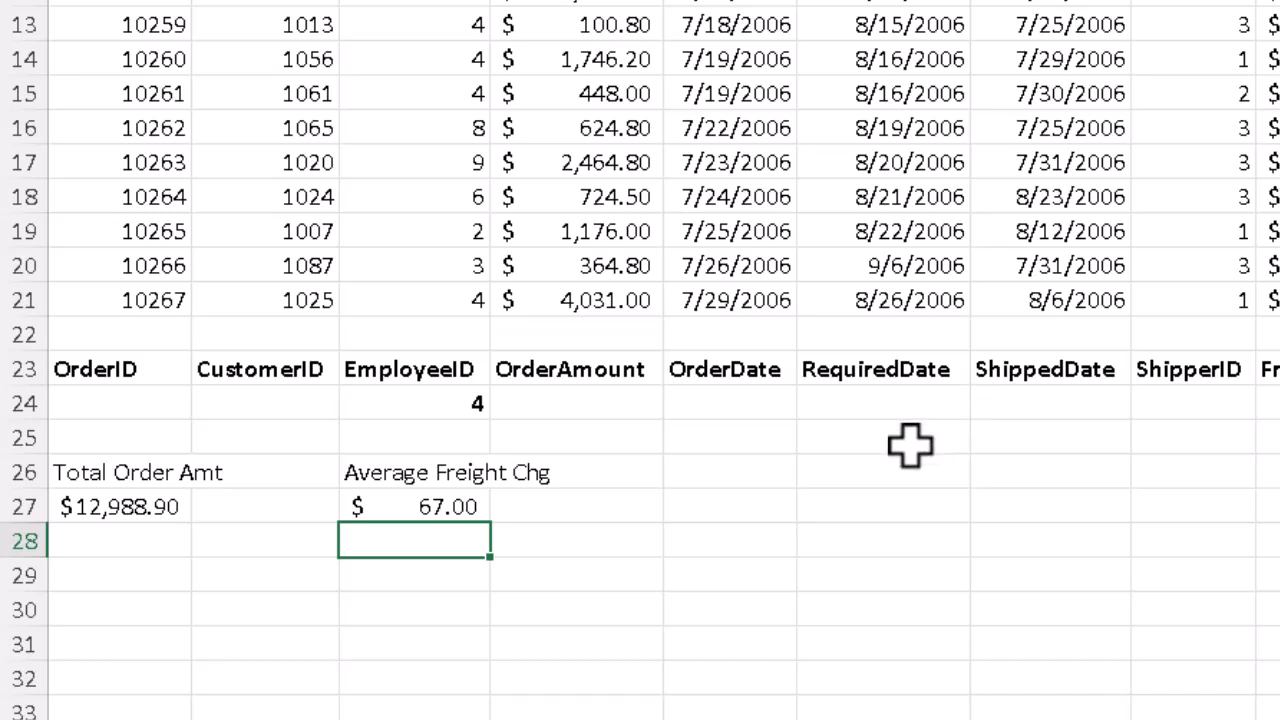
# Enter the label "Number of Orders" in cell E26
pyautogui.click(750, 468)
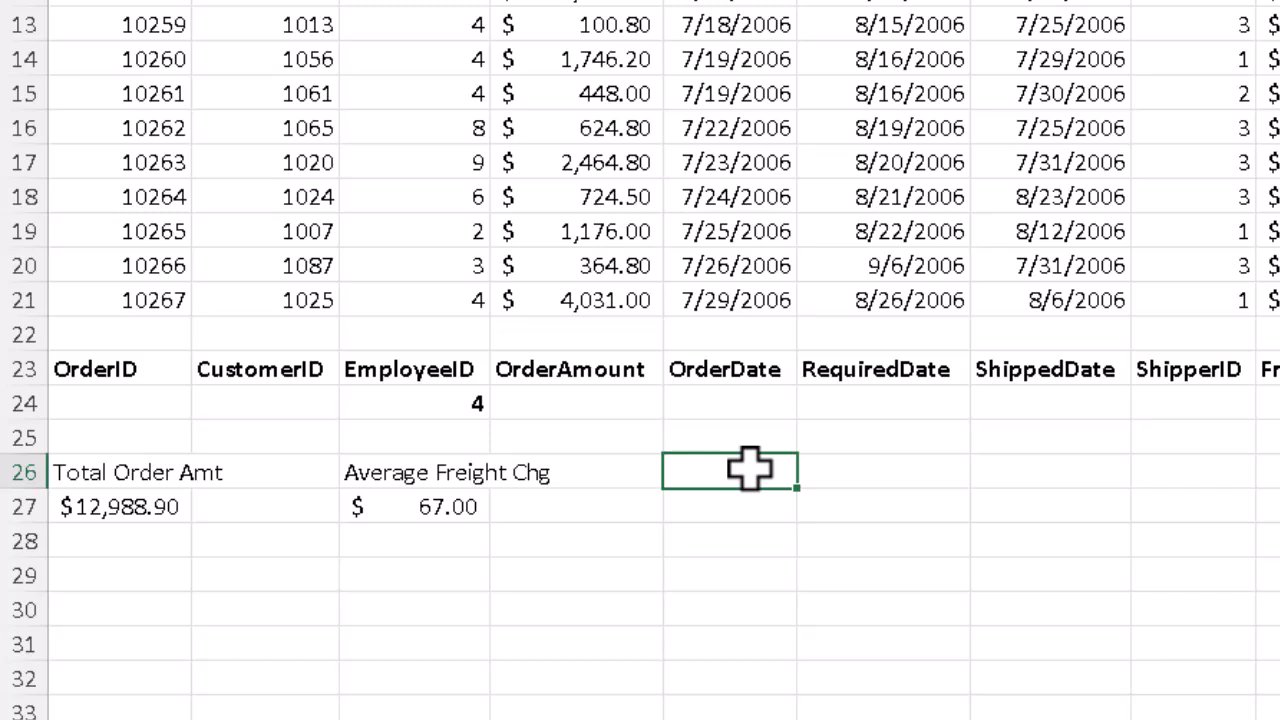
pyautogui.write('Number of Orders')
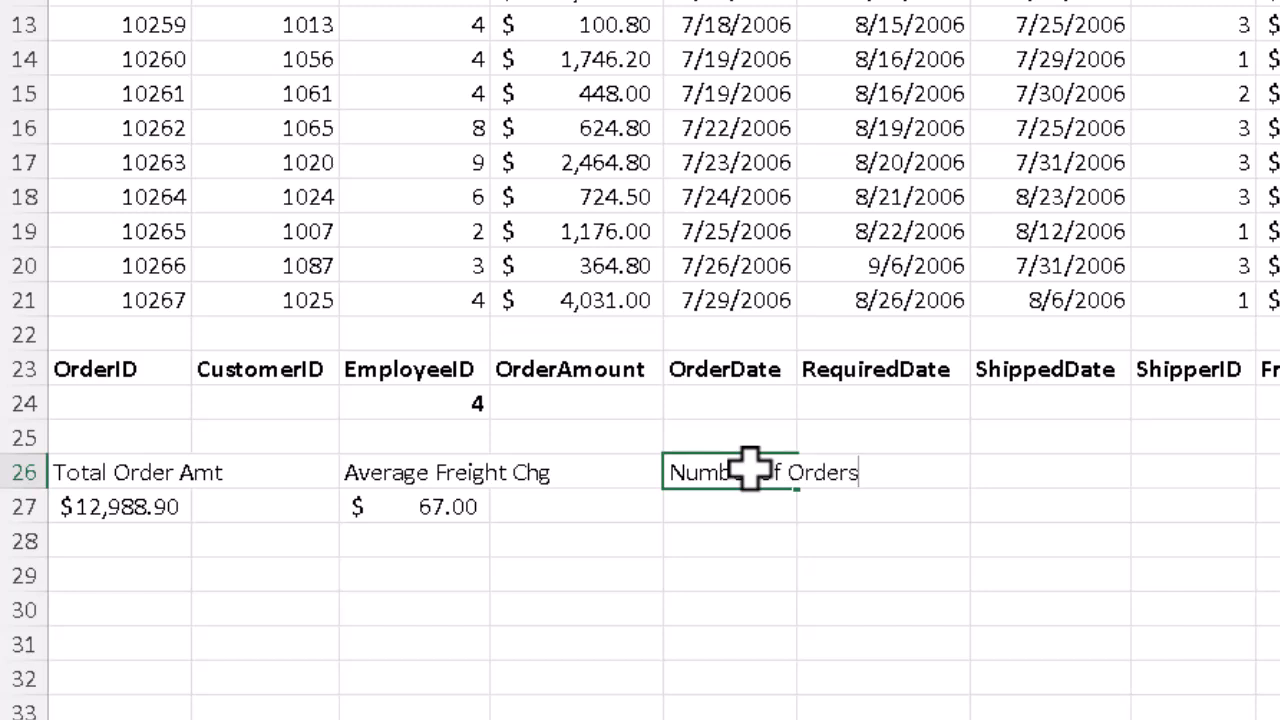
pyautogui.press('Return')
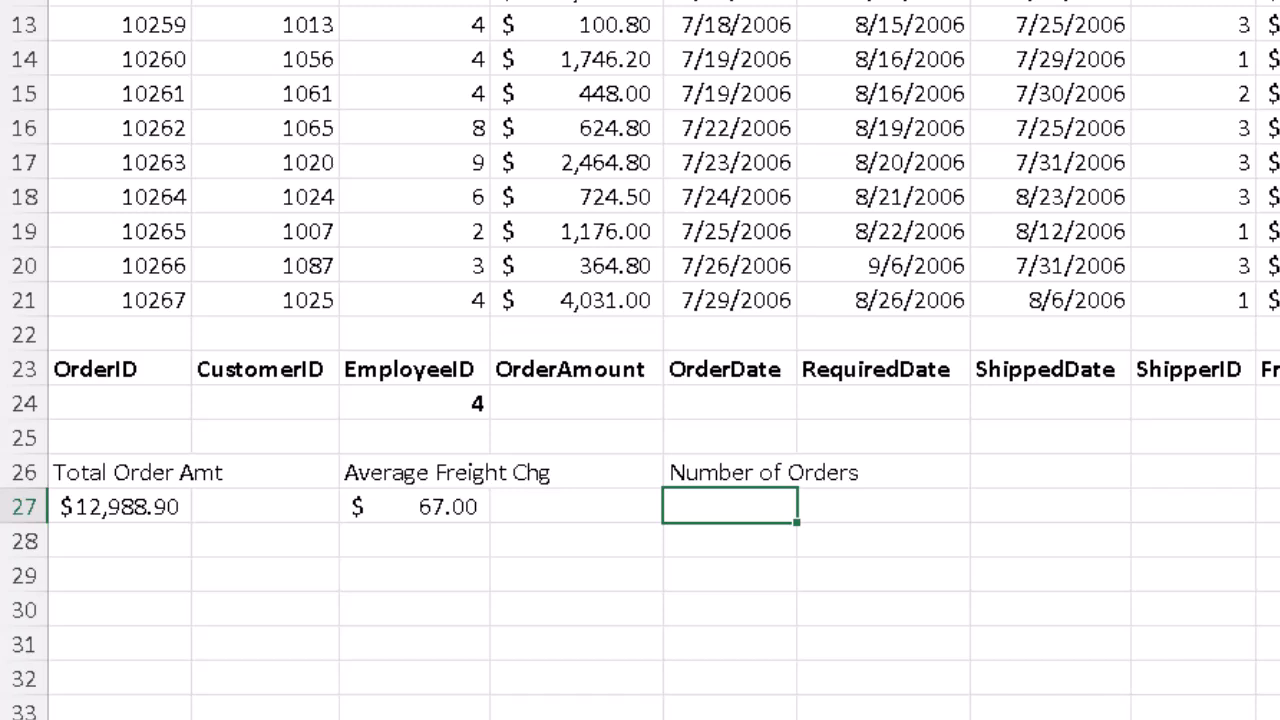
# Count the orders matching the criteria by entering =dcount(a1:j21,c1,a23:j24) in cell E27
pyautogui.write('=dcount')
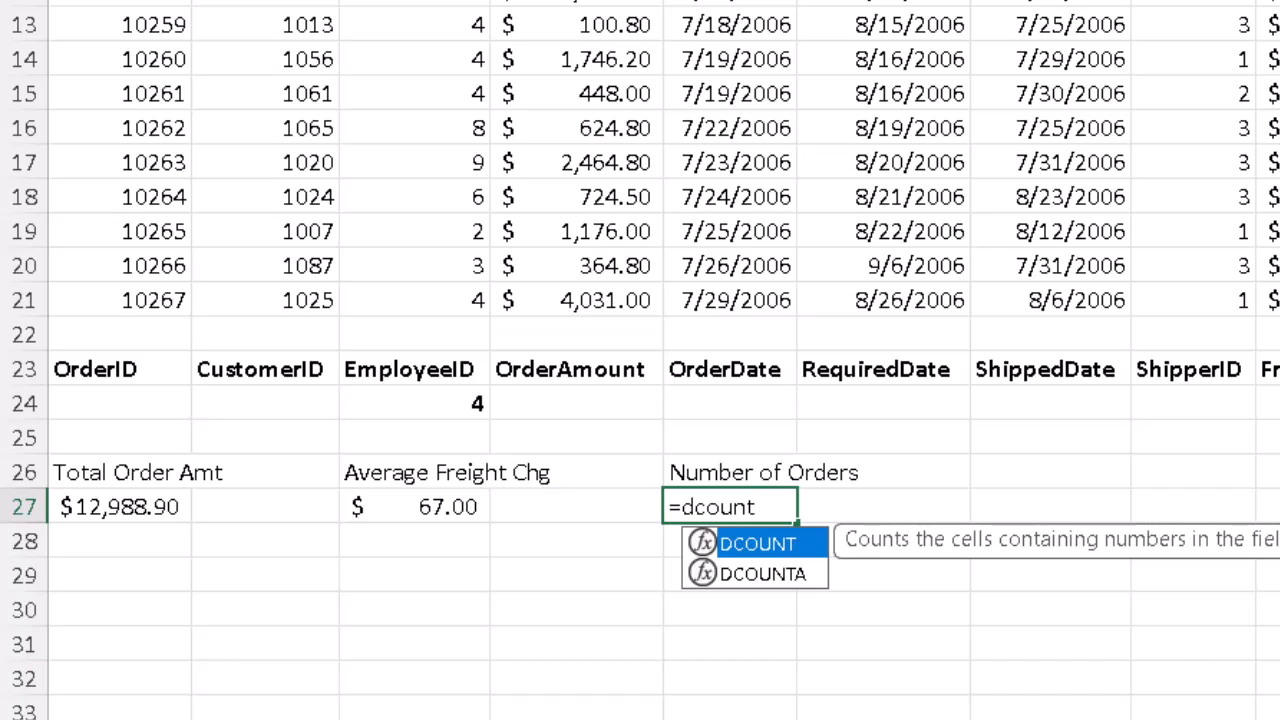
pyautogui.write('(')
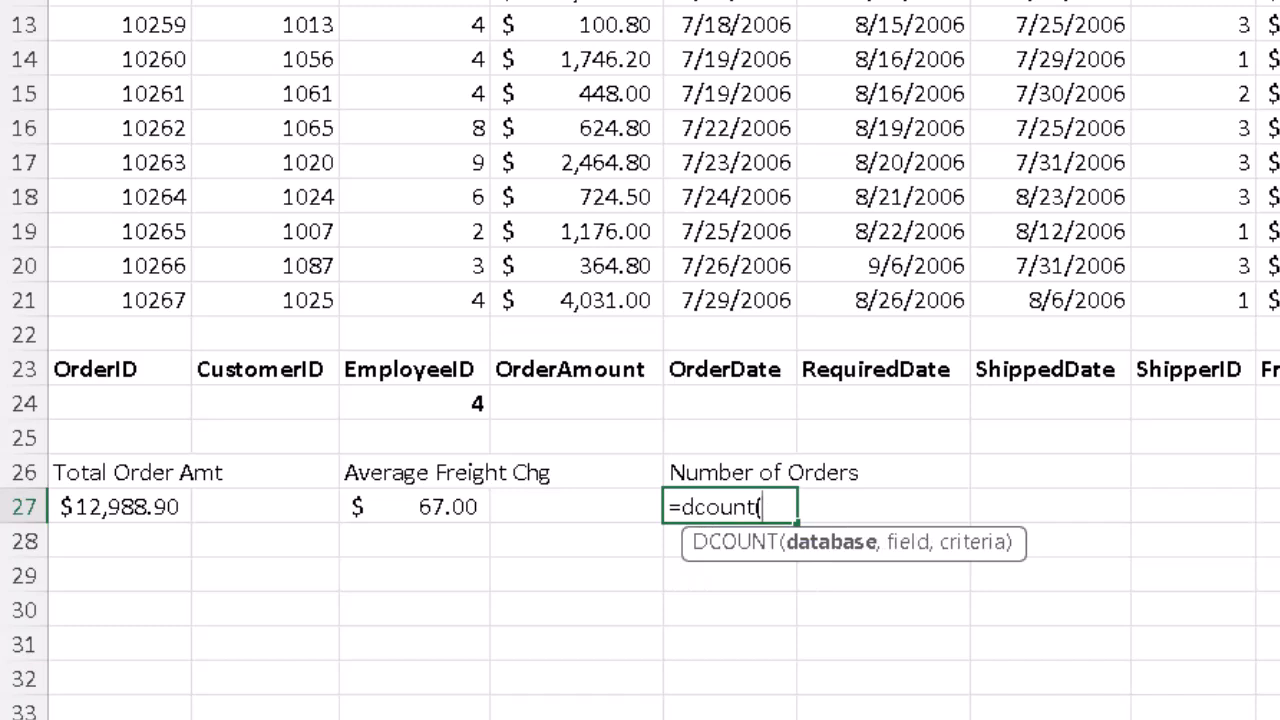
pyautogui.write('a')
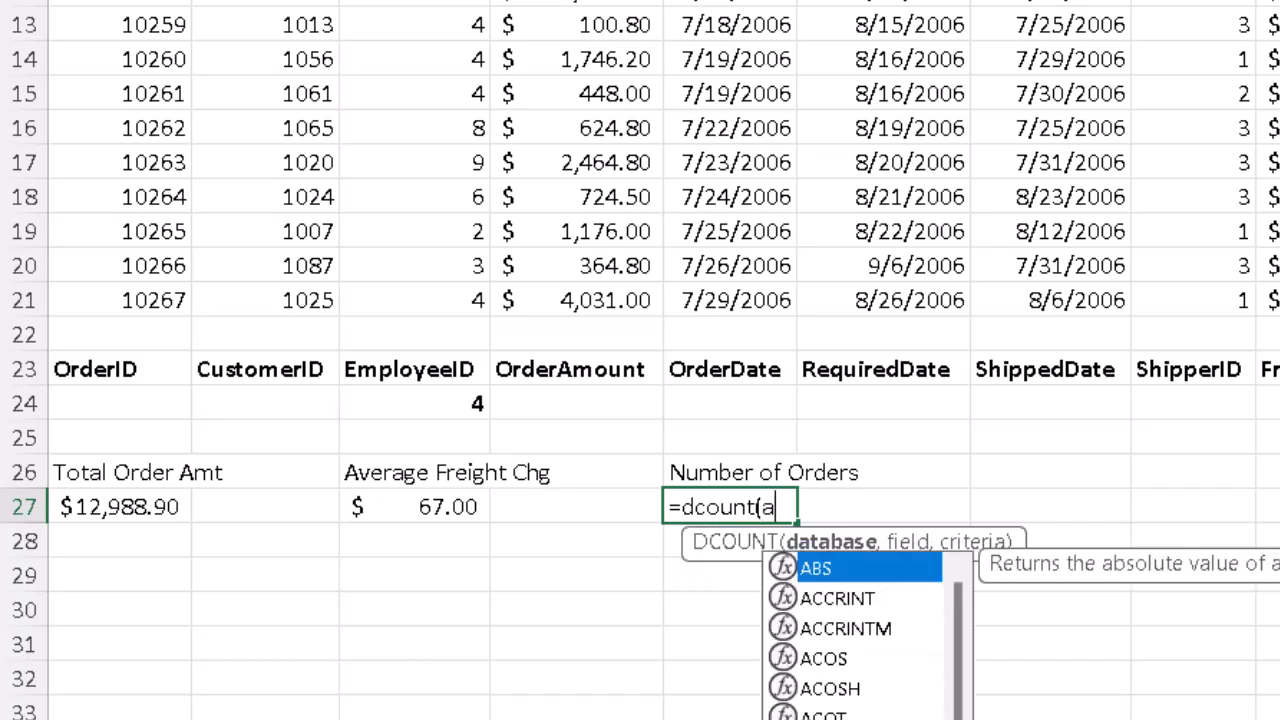
pyautogui.write('1:j21')
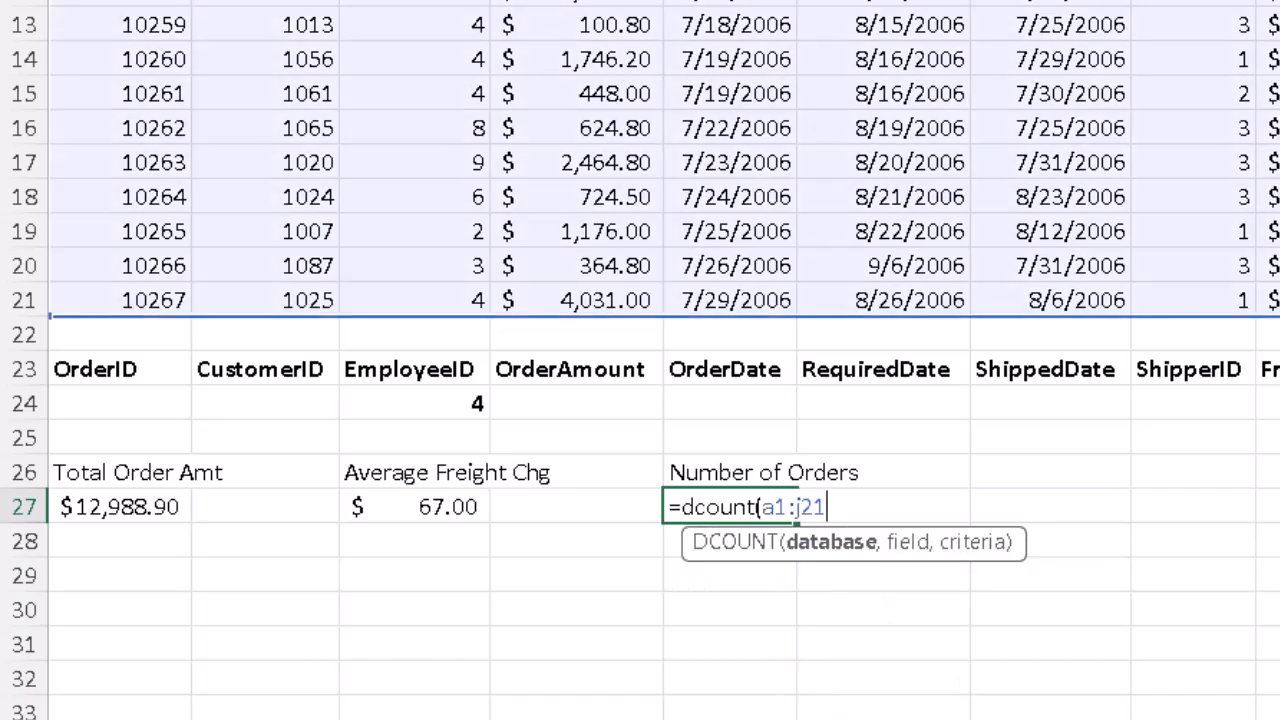
pyautogui.write(',')
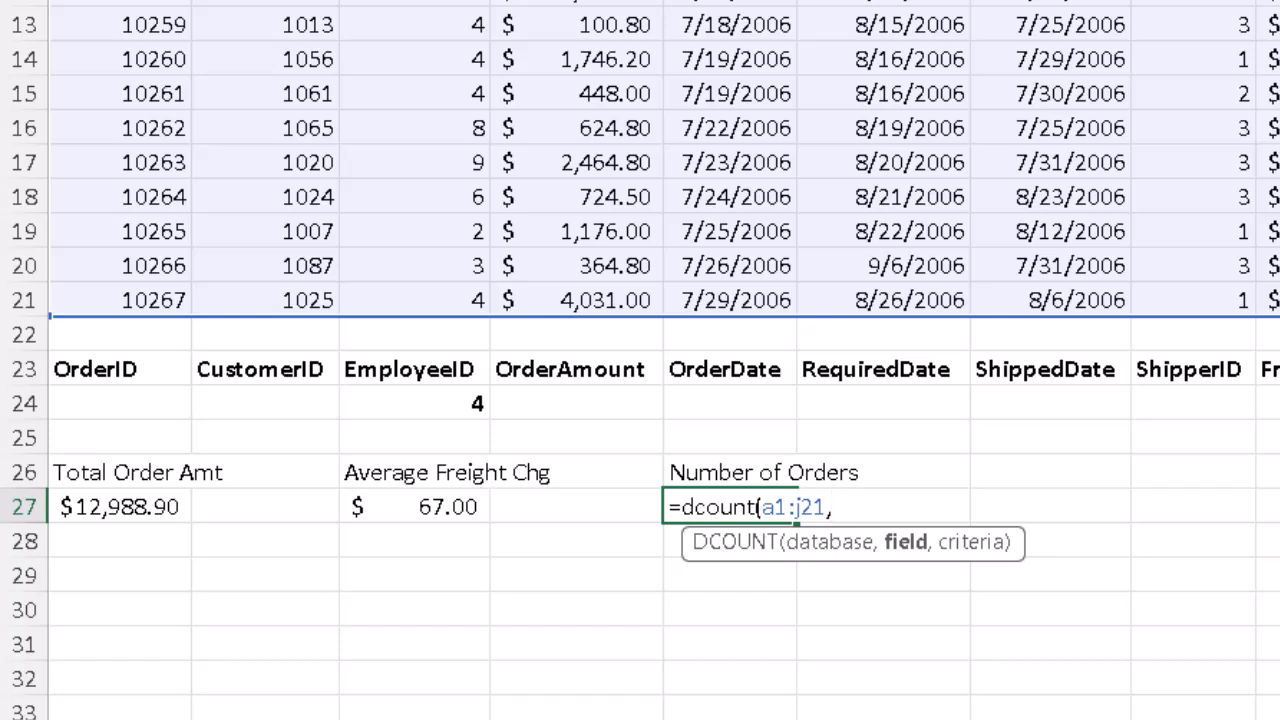
pyautogui.write('c1,')
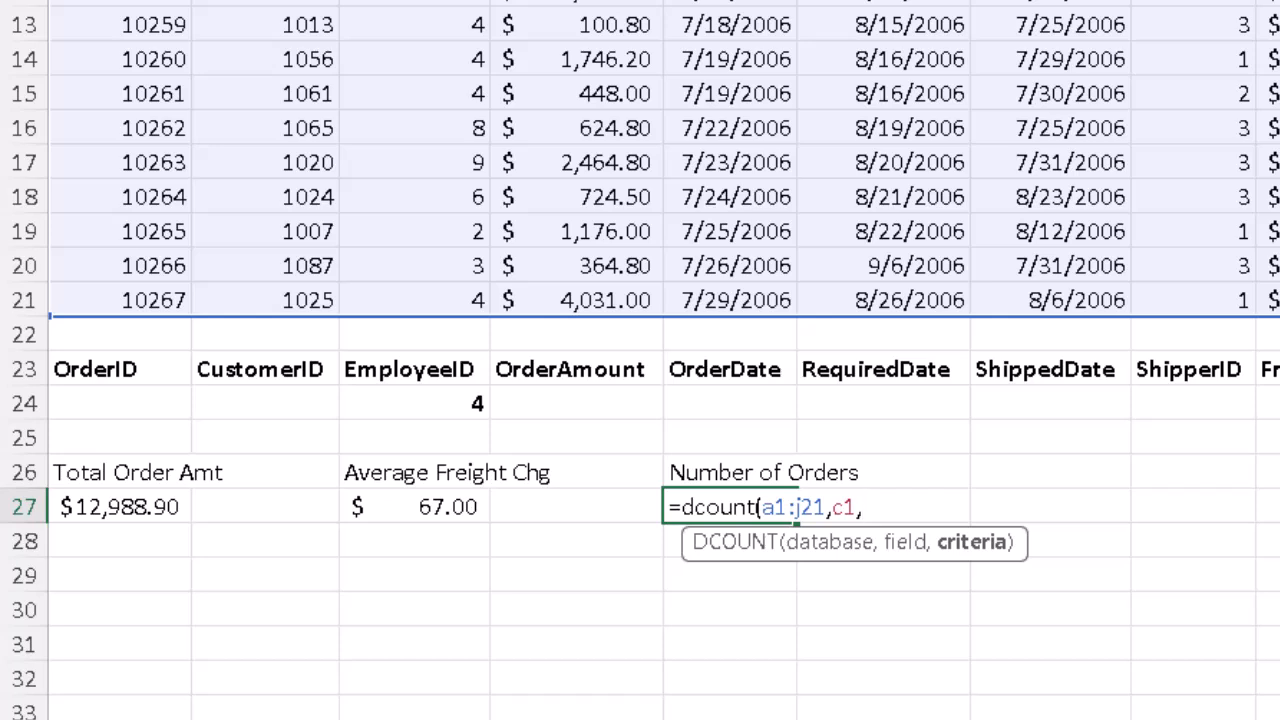
pyautogui.write('a23')
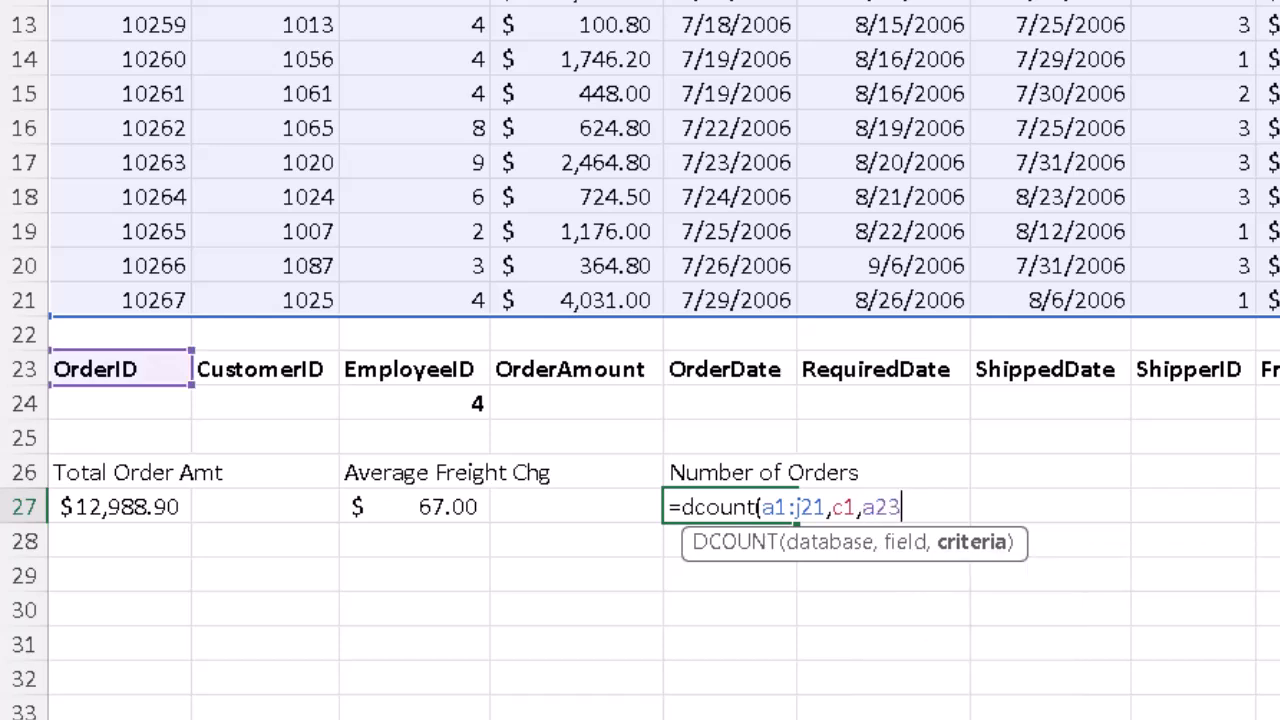
pyautogui.write(':j24')
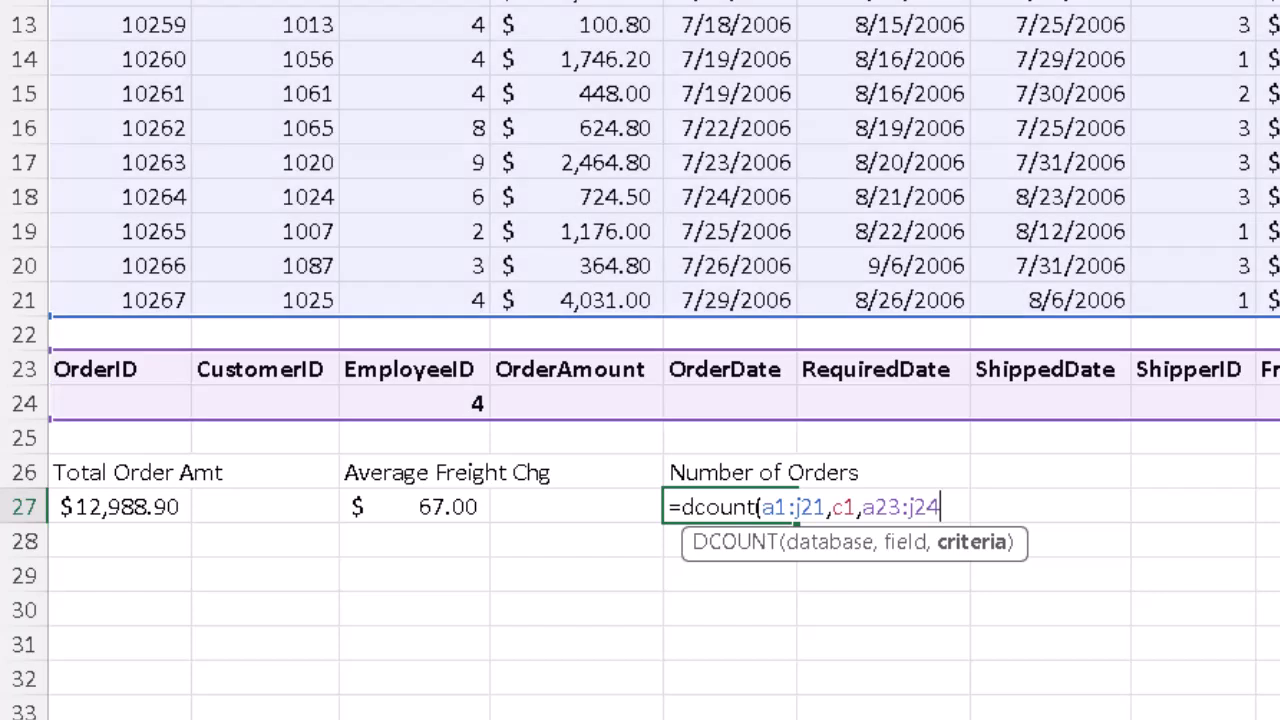
pyautogui.write(')')
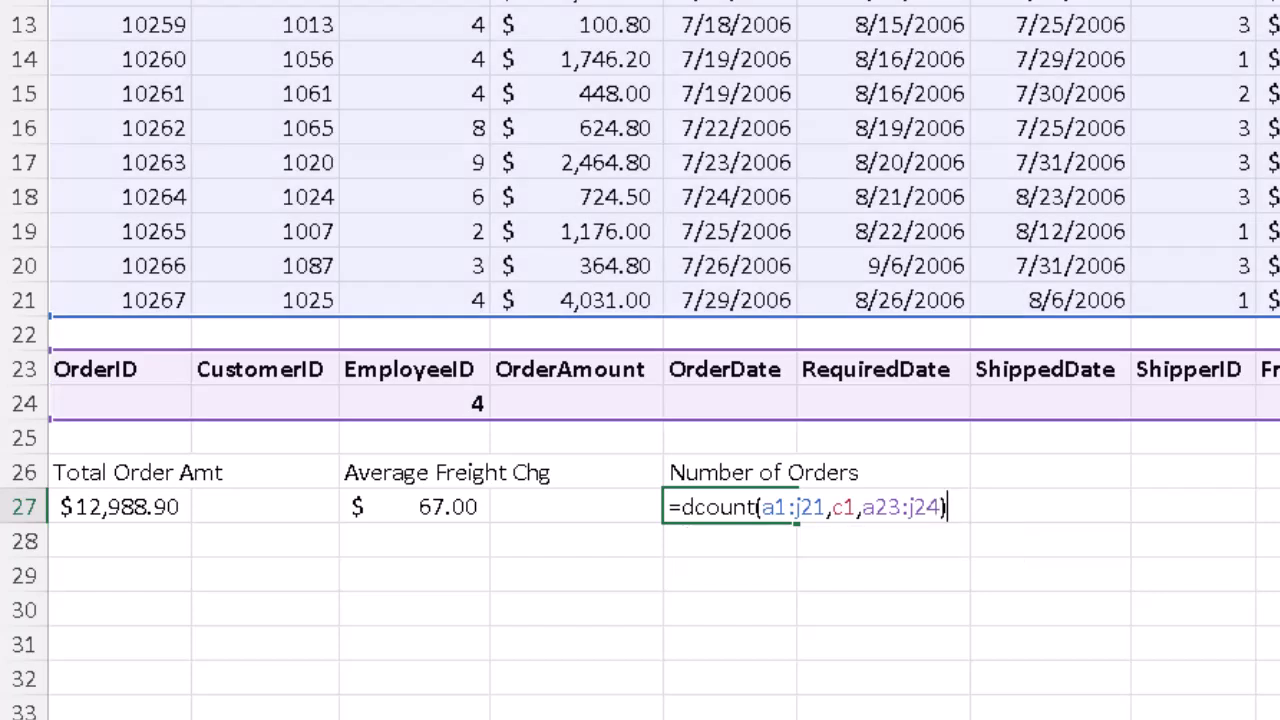
pyautogui.press('Return')
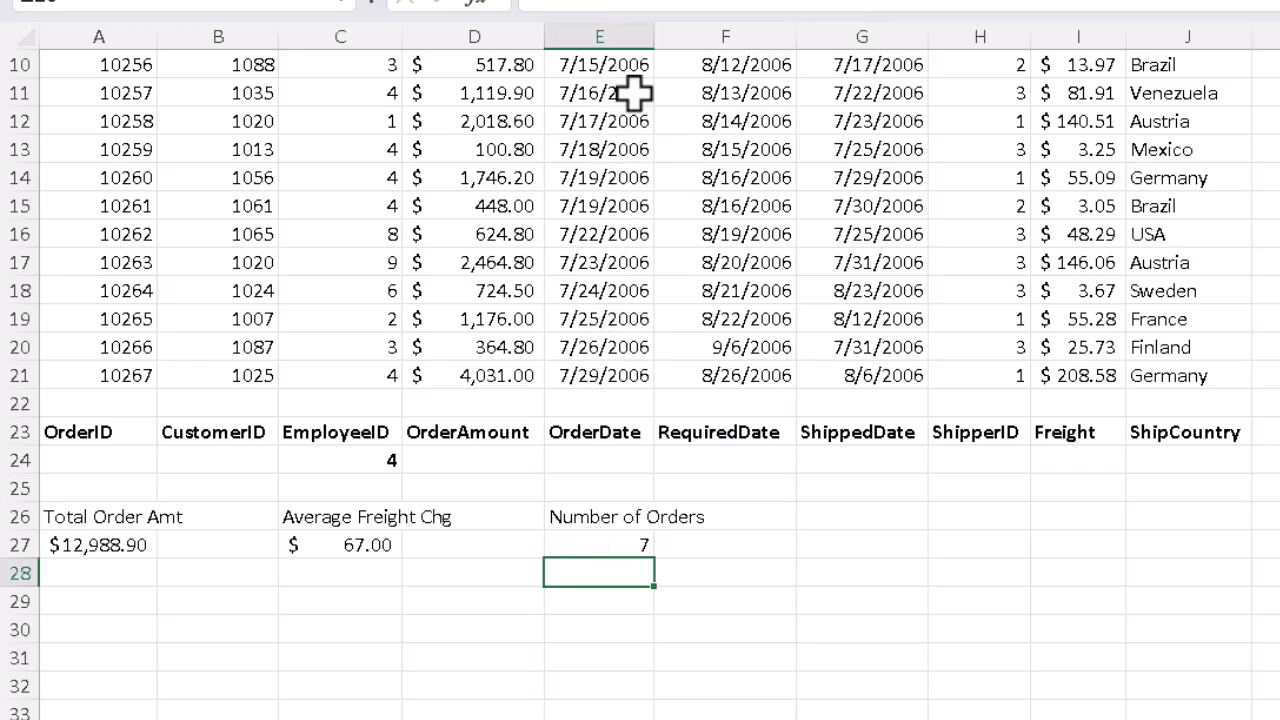
# Switch the order count in E27 to the Short Date number format and back to General, twice
pyautogui.click(597, 541)
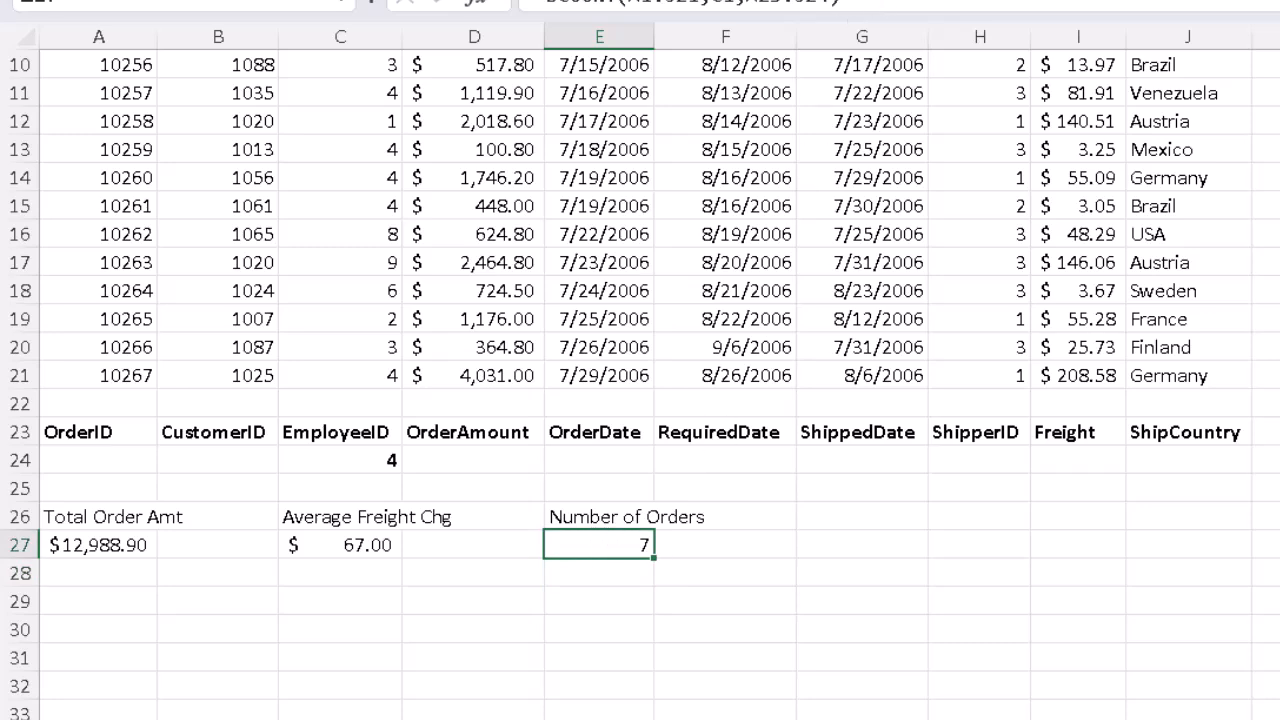
pyautogui.click(965, 0)
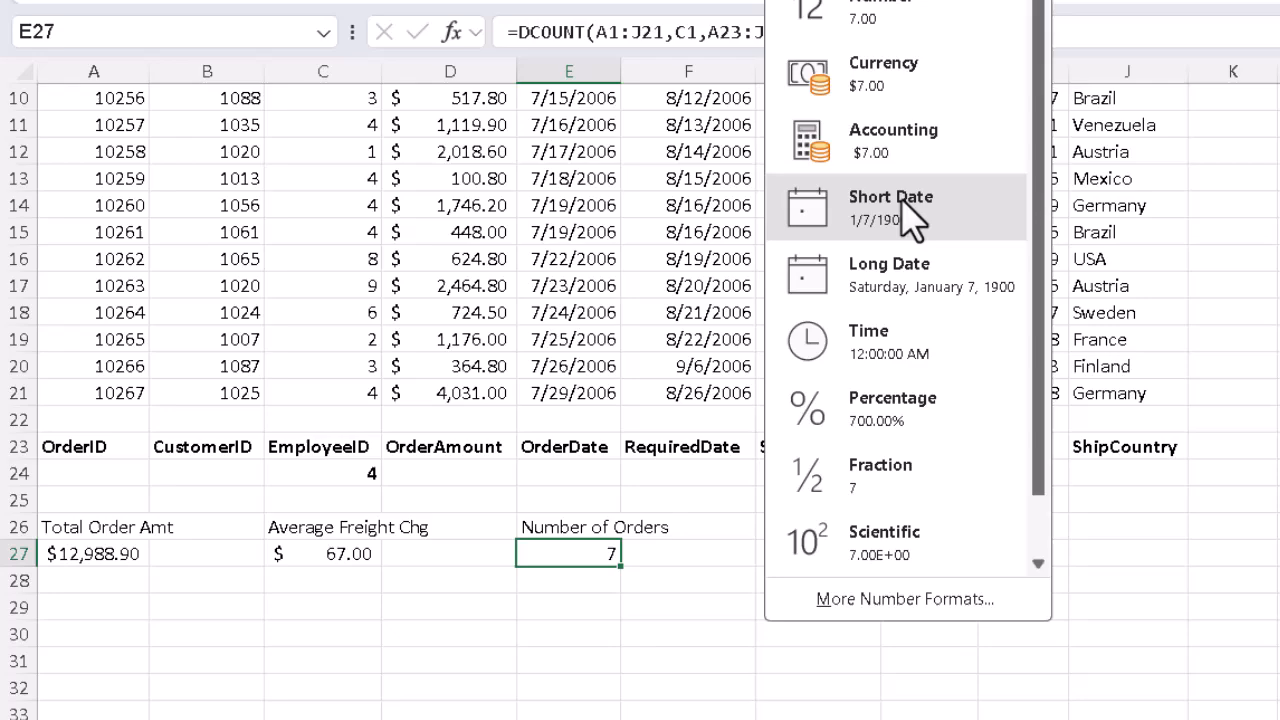
pyautogui.click(950, 182)
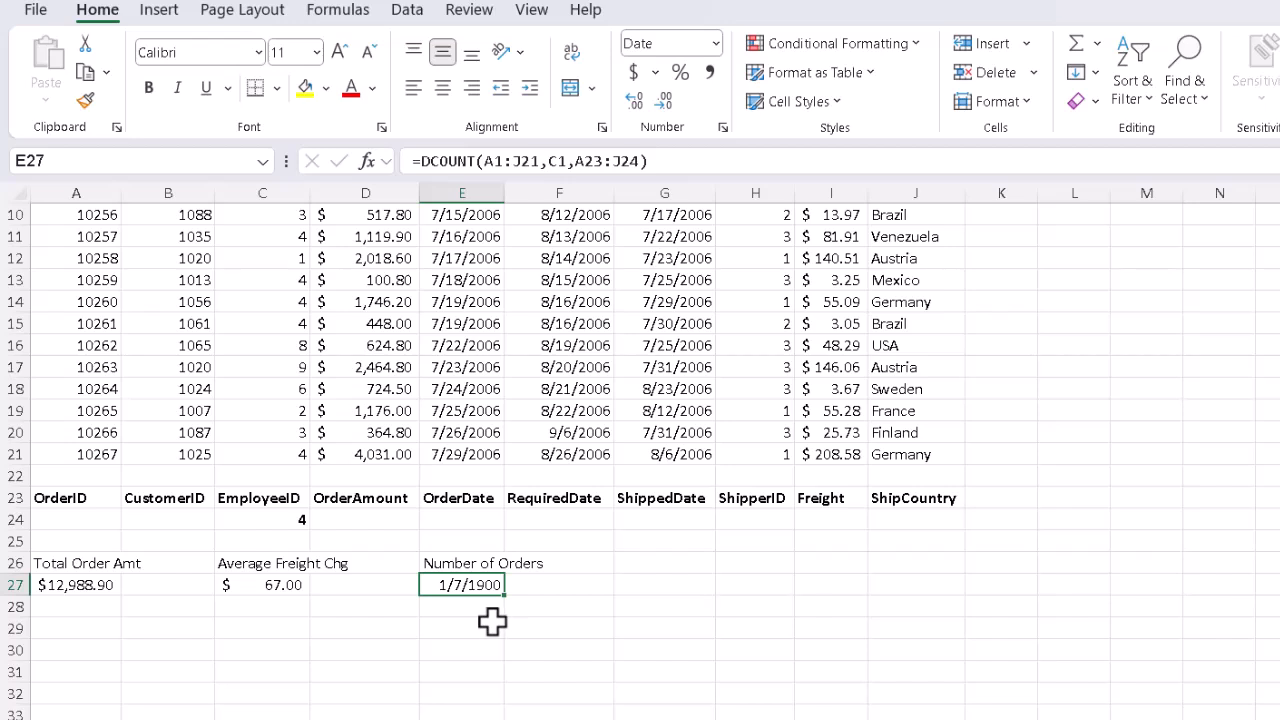
pyautogui.click(714, 42)
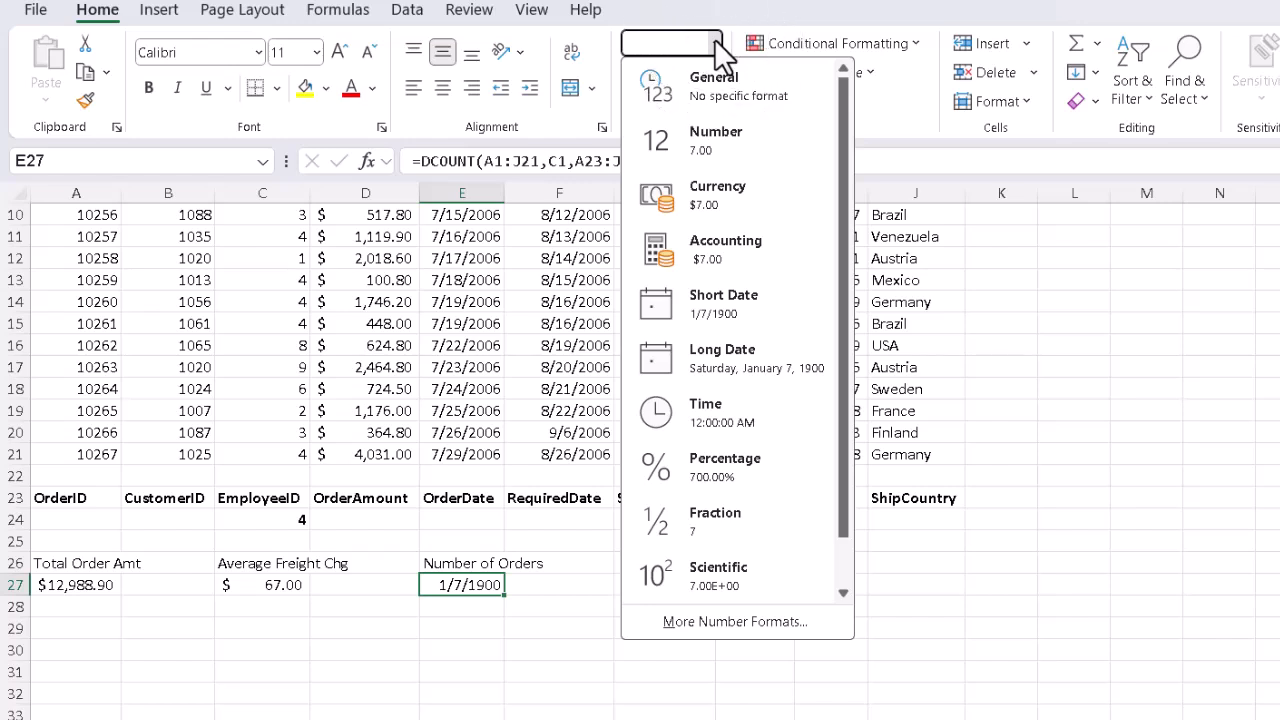
pyautogui.click(714, 77)
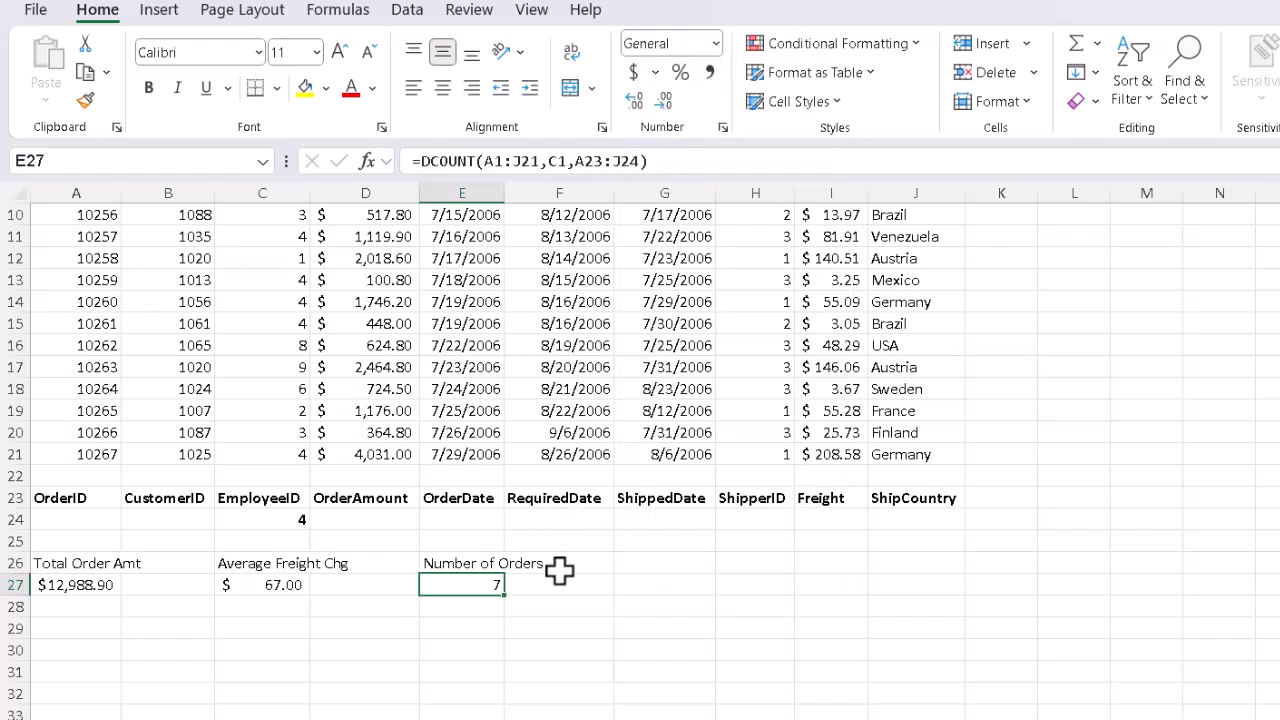
pyautogui.click(715, 43)
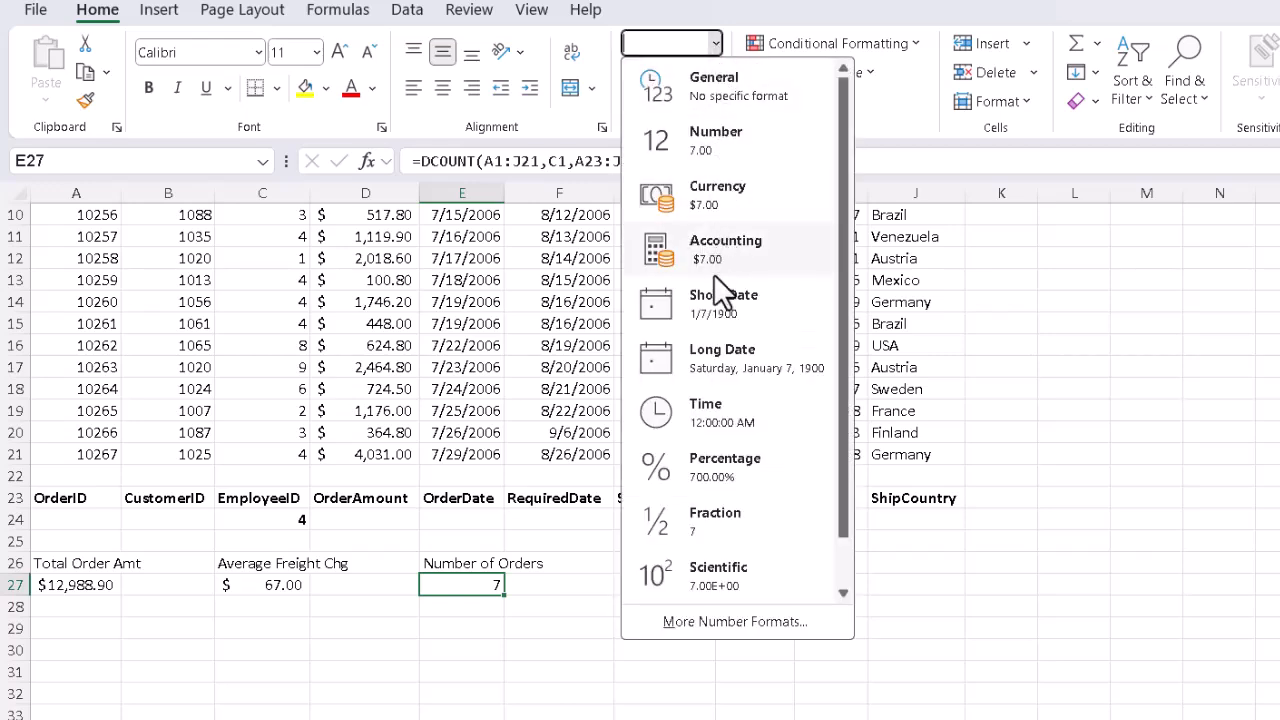
pyautogui.click(722, 305)
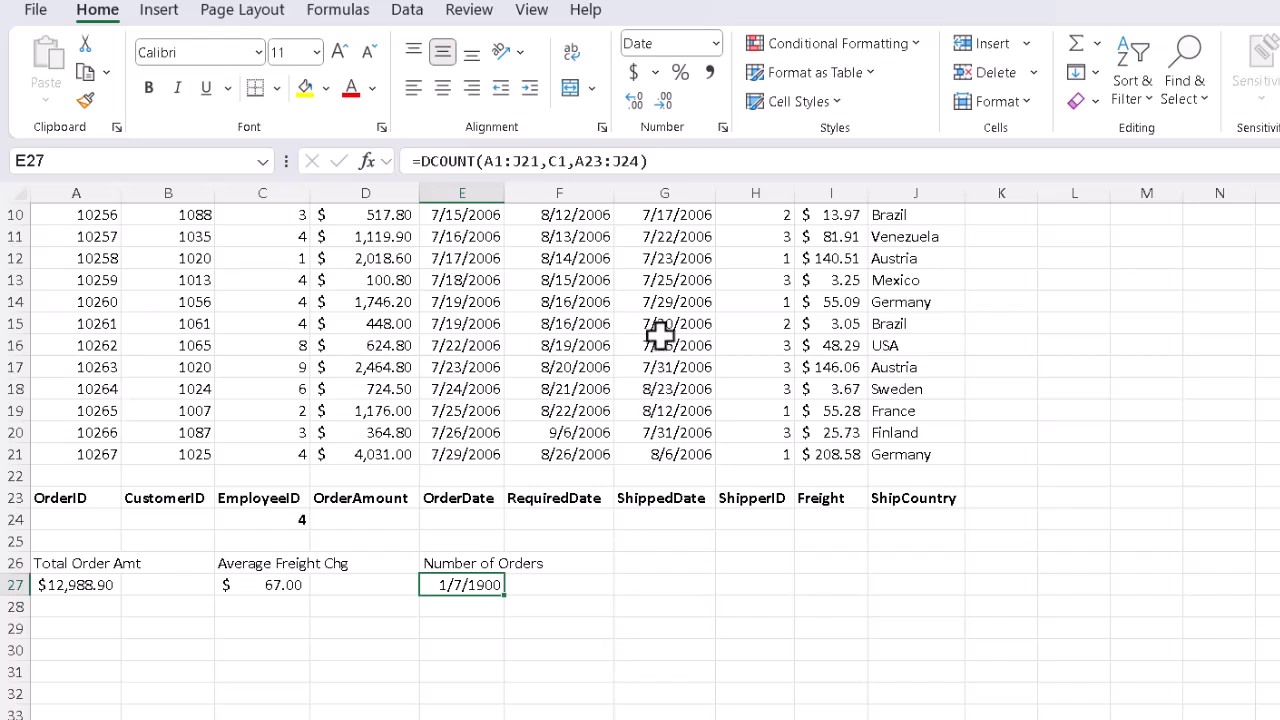
pyautogui.click(716, 43)
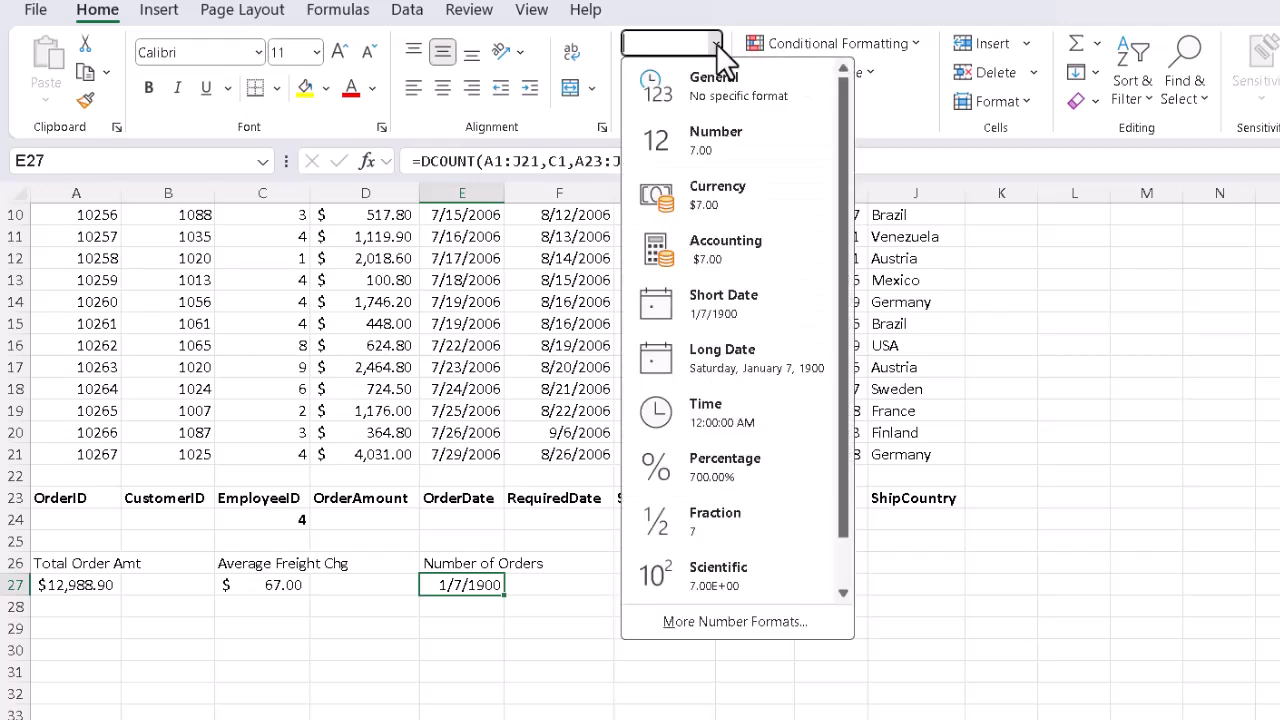
pyautogui.click(725, 90)
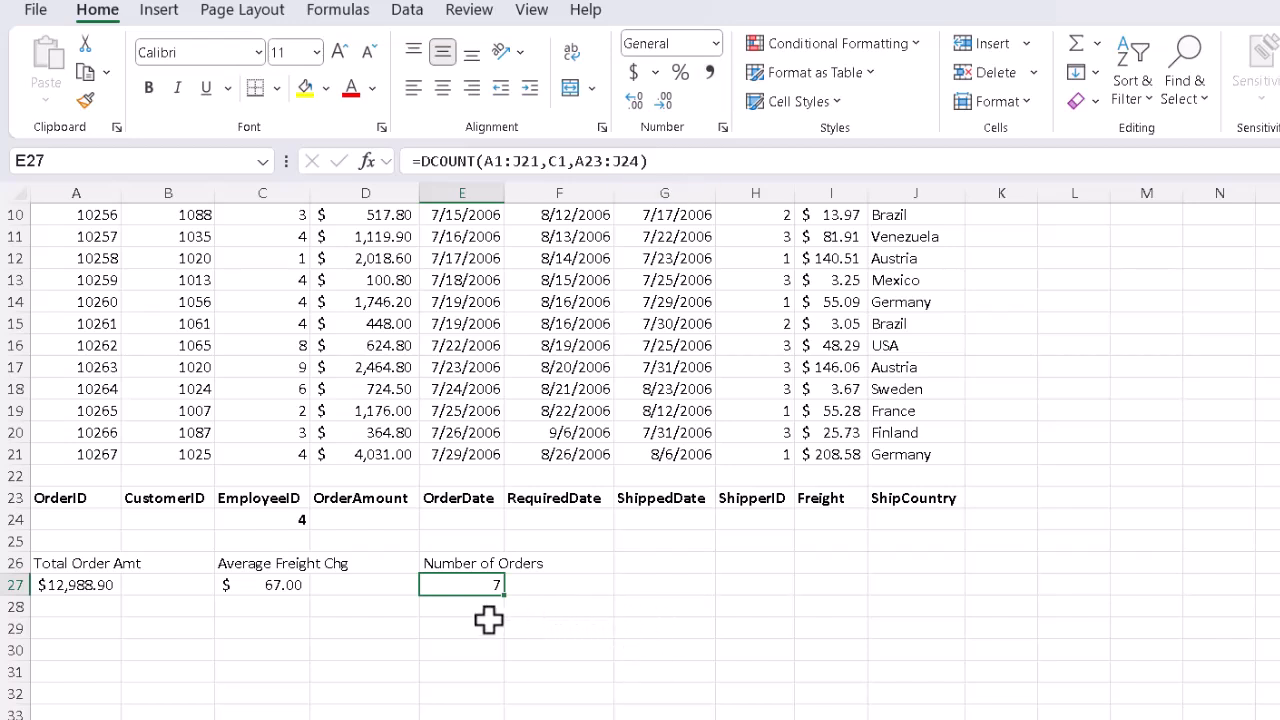
# Apply the Accounting number format to the average freight charge in C27 and the total order amount in A27
pyautogui.click(264, 588)
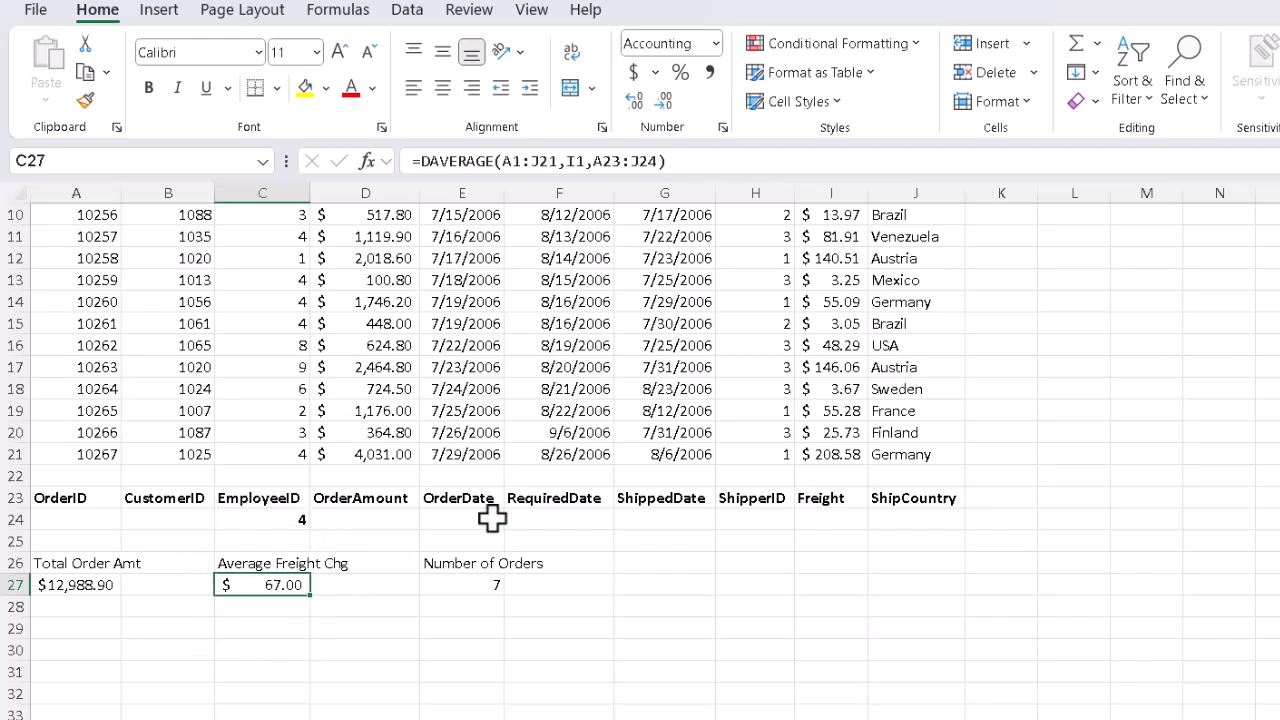
pyautogui.click(626, 75)
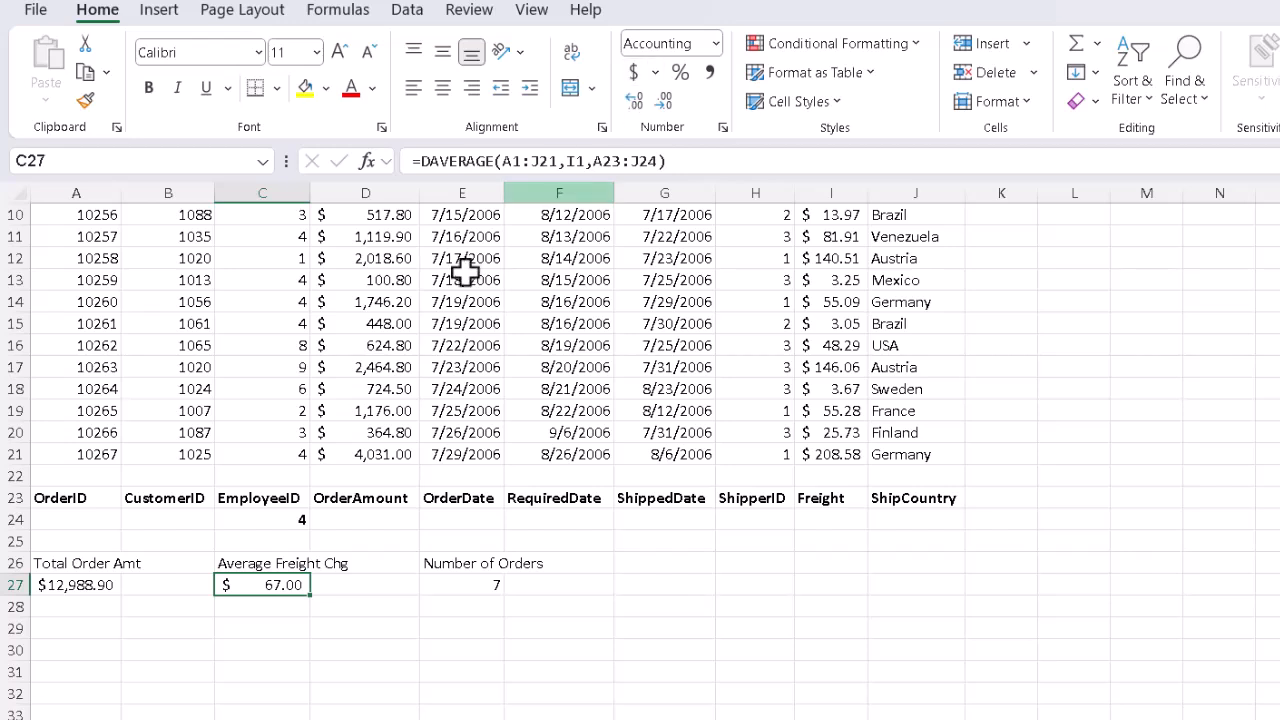
pyautogui.click(62, 587)
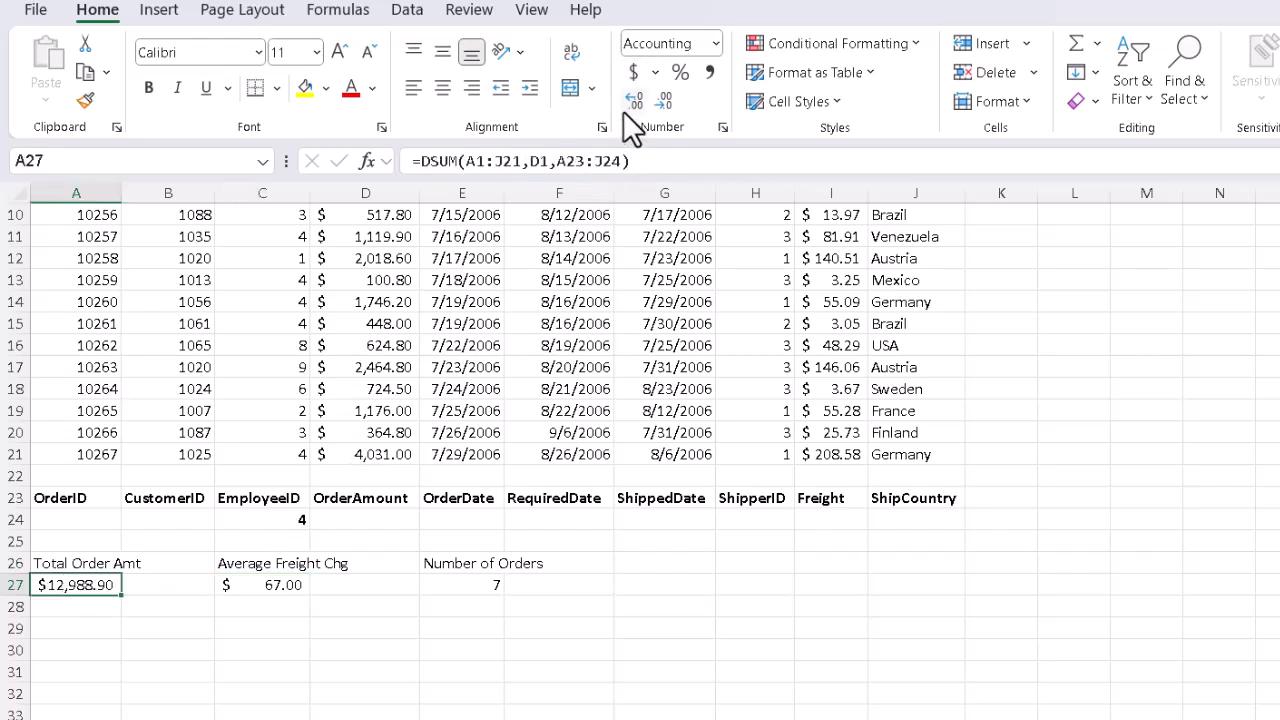
pyautogui.click(630, 80)
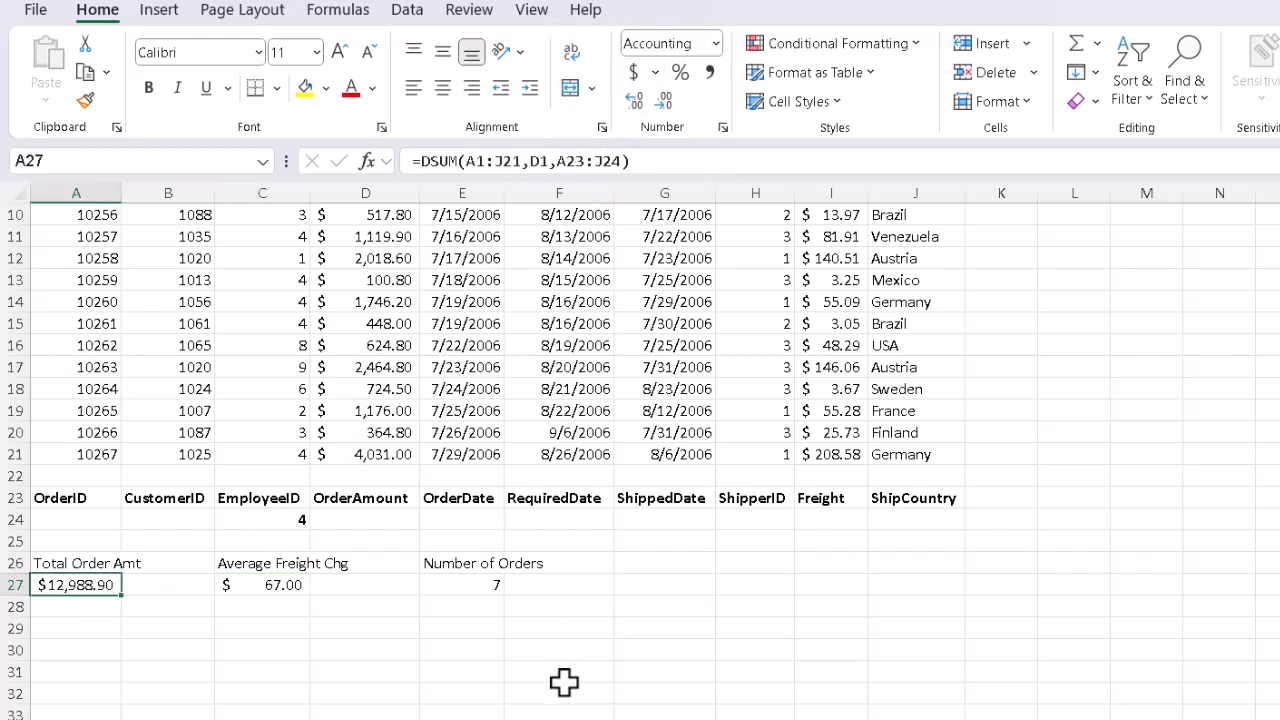